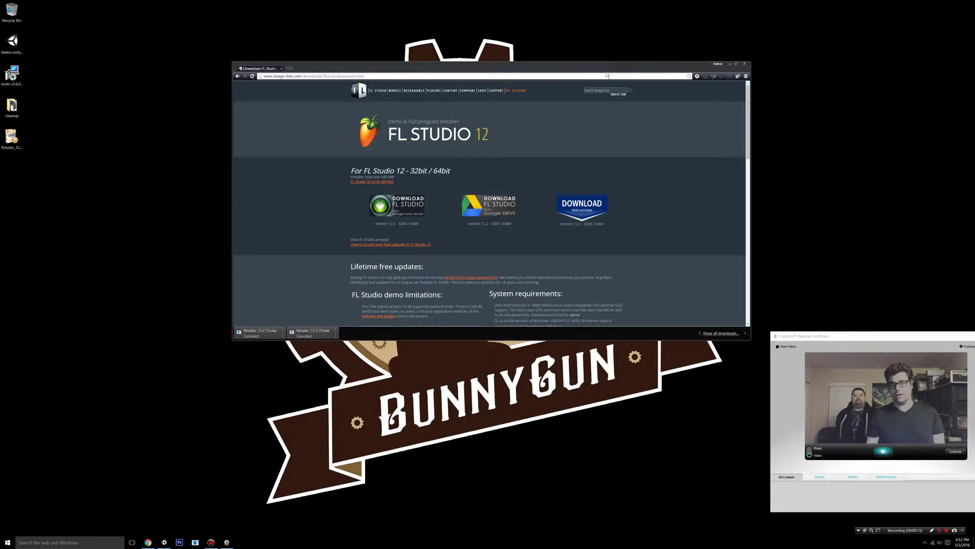
Go back to the Google search results, then return to the FL Studio 12 download page.
{"action": "left_click_drag", "start_coordinate": [604, 71], "coordinate": [594, 72]}
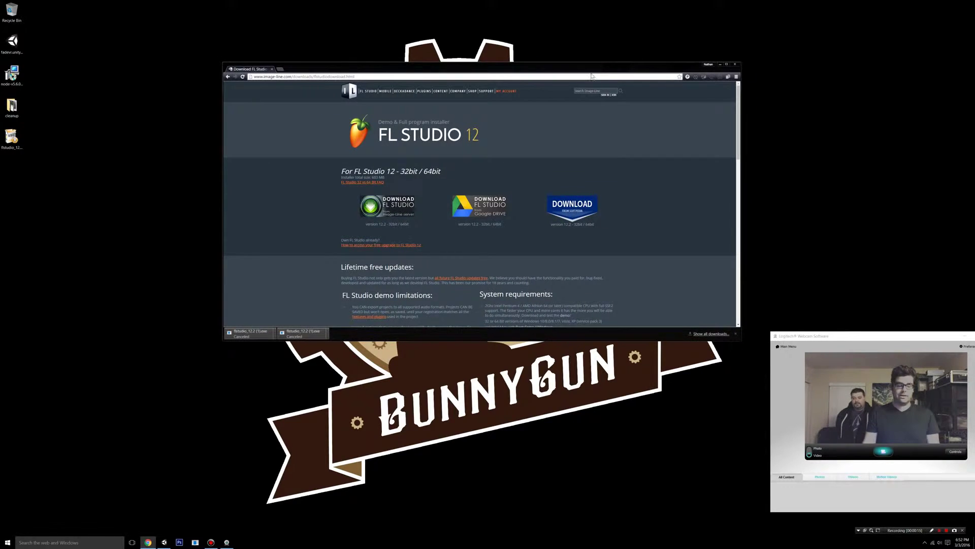
{"action": "left_click_drag", "start_coordinate": [379, 71], "coordinate": [391, 68]}
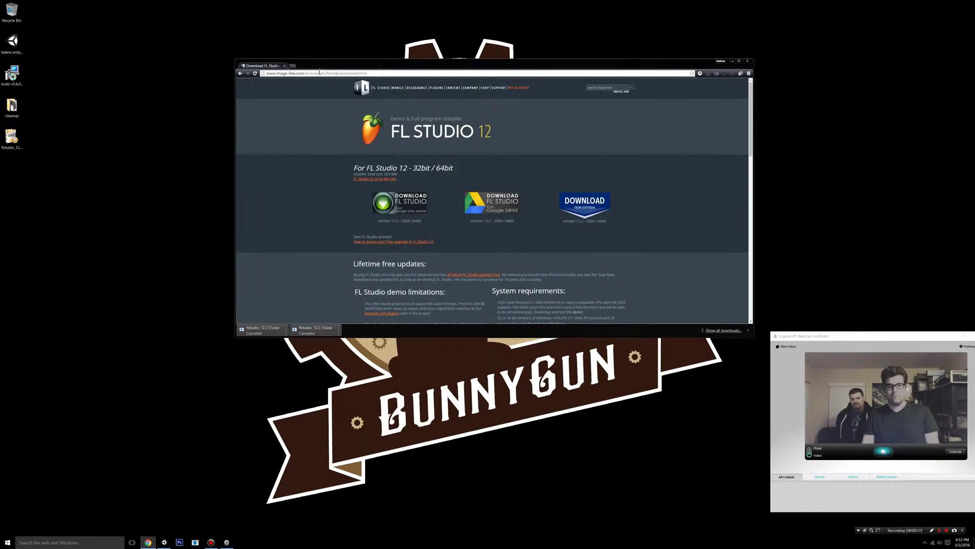
{"action": "left_click", "coordinate": [240, 73]}
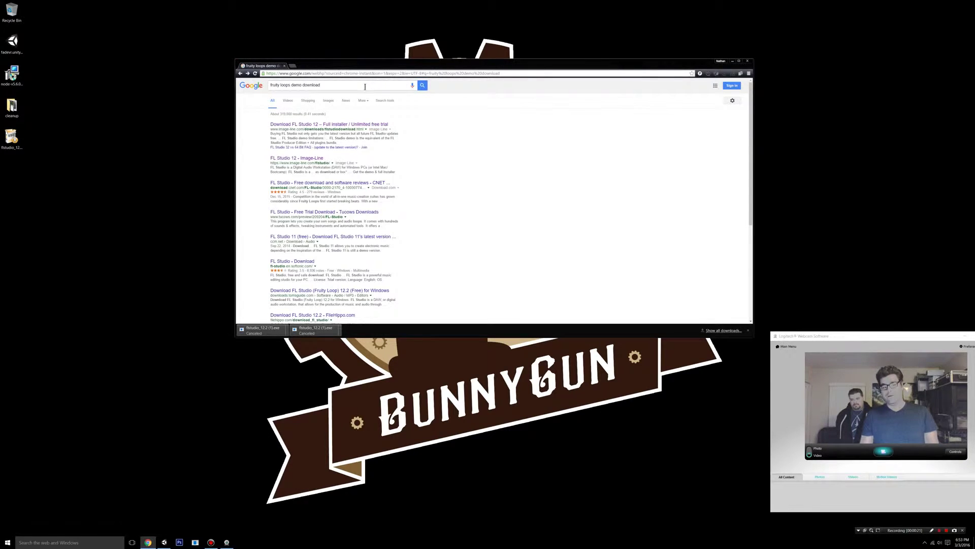
{"action": "left_click", "coordinate": [353, 87]}
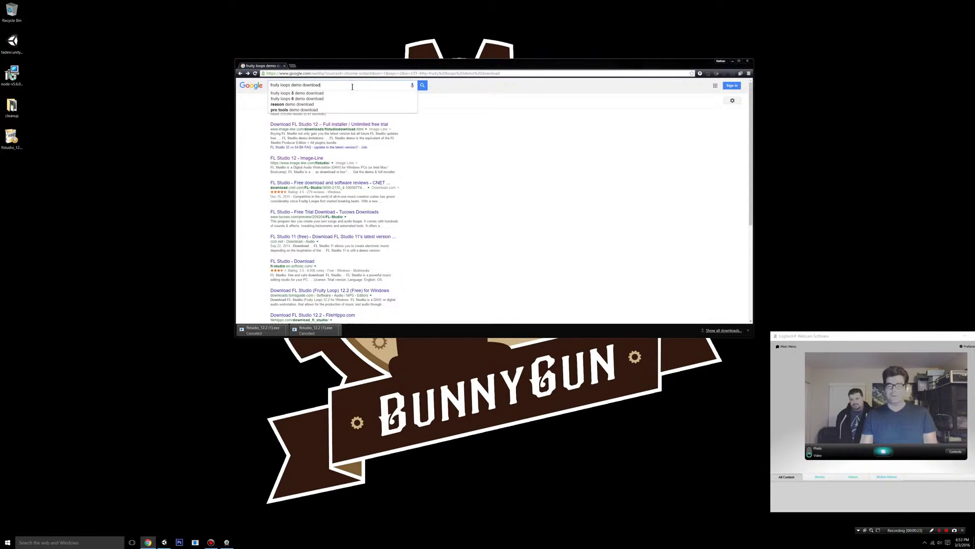
{"action": "left_click", "coordinate": [247, 73]}
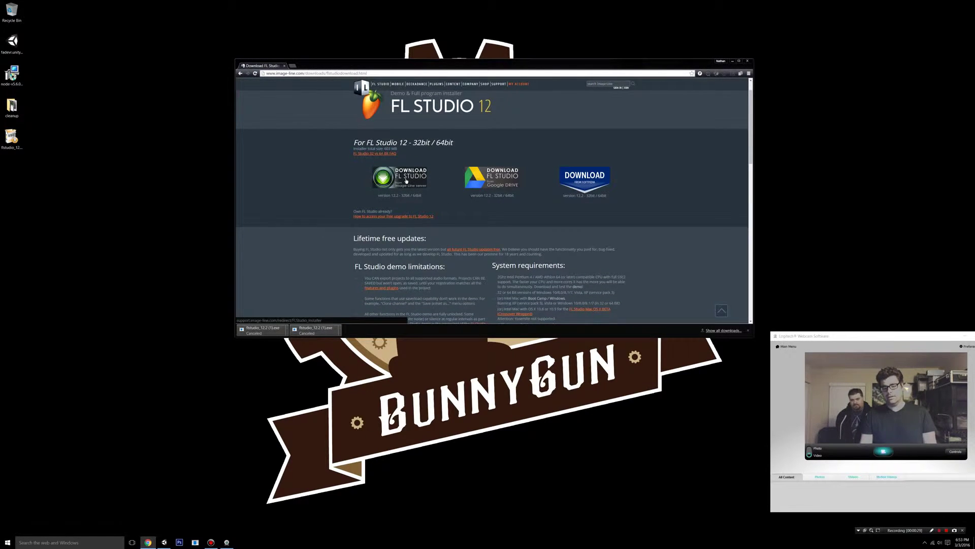
Start and cancel a new FL Studio 12 download, then select flstudio_12.2.exe on the desktop.
{"action": "left_click", "coordinate": [414, 179]}
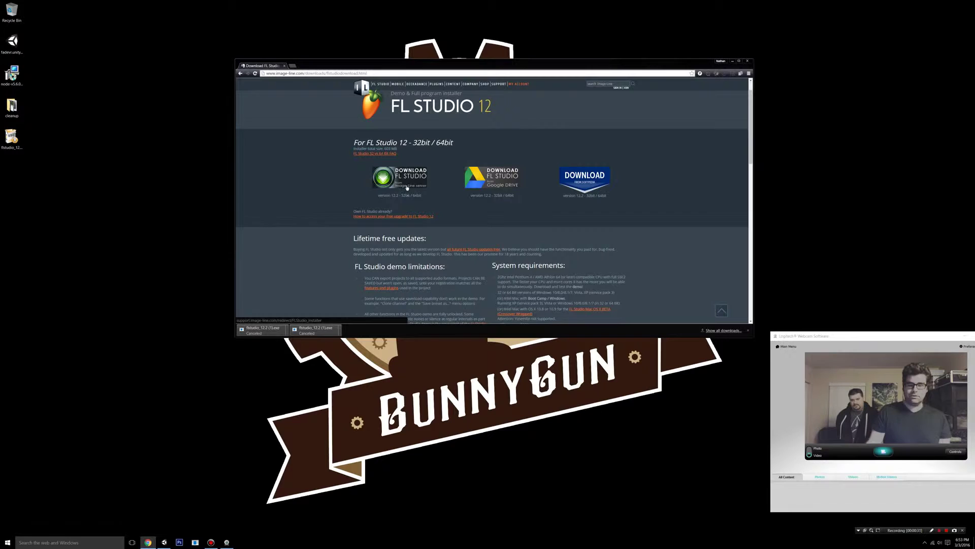
{"action": "left_click", "coordinate": [284, 332]}
{"action": "left_click", "coordinate": [300, 374]}
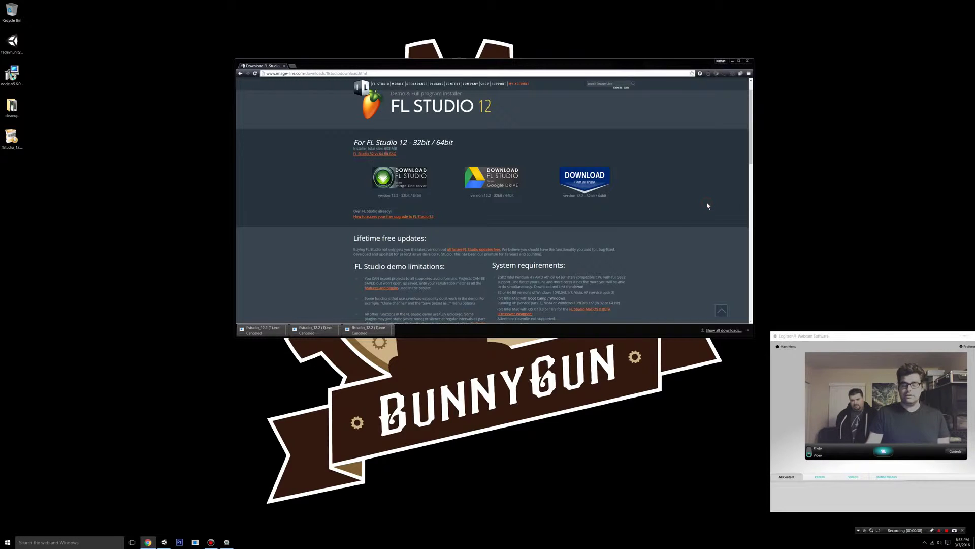
{"action": "left_click", "coordinate": [143, 210]}
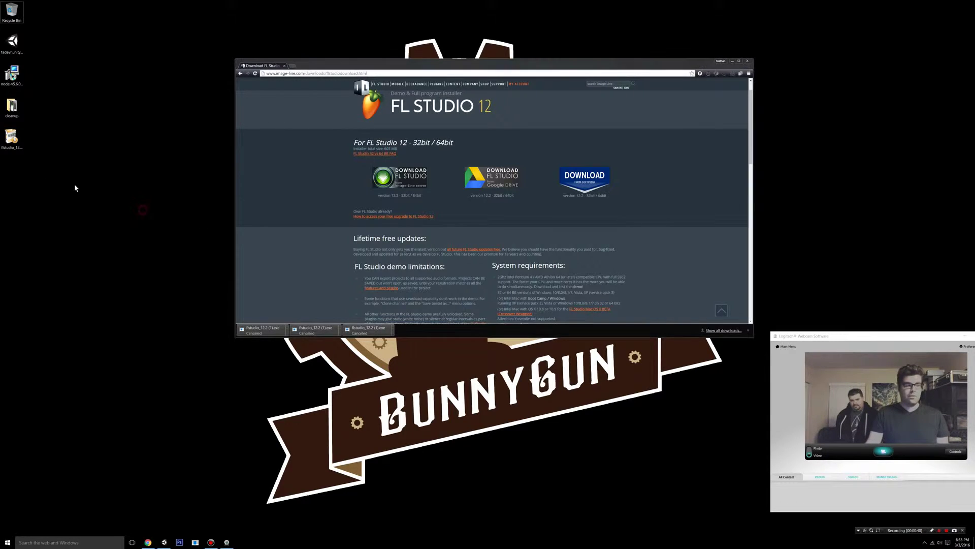
{"action": "left_click", "coordinate": [12, 141]}
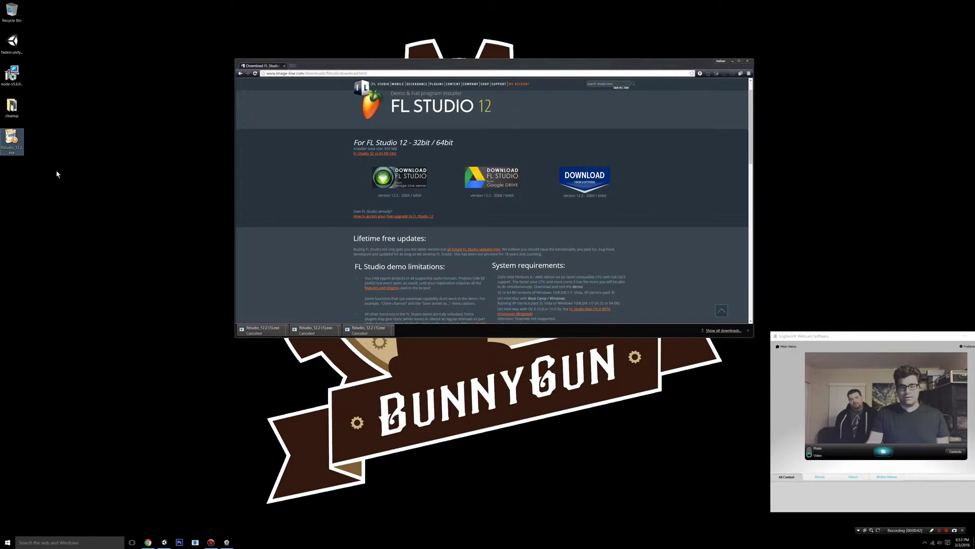
Launch the FL Studio 12 installer, accept the licence agreement and choose to install for all users.
{"action": "double_click", "coordinate": [13, 141]}
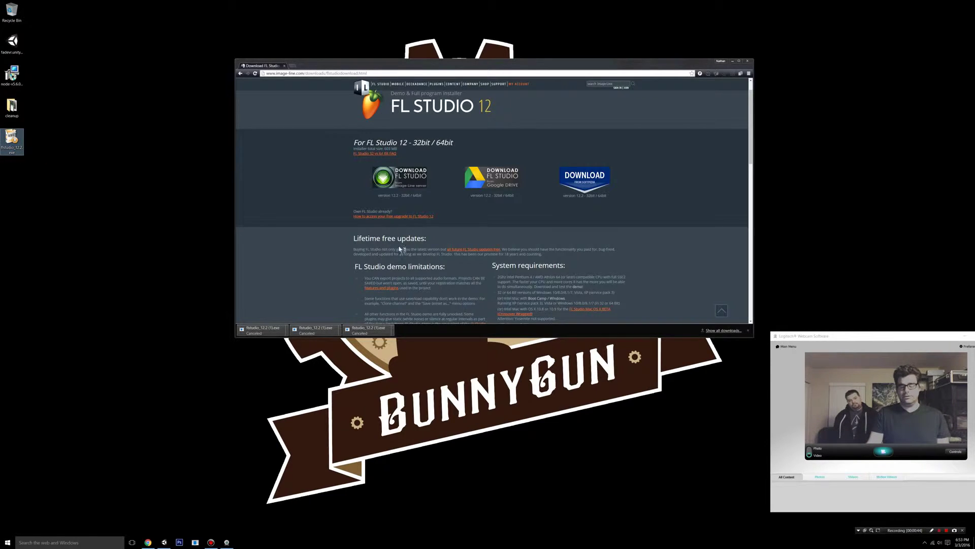
{"action": "left_click_drag", "start_coordinate": [672, 63], "coordinate": [660, 66]}
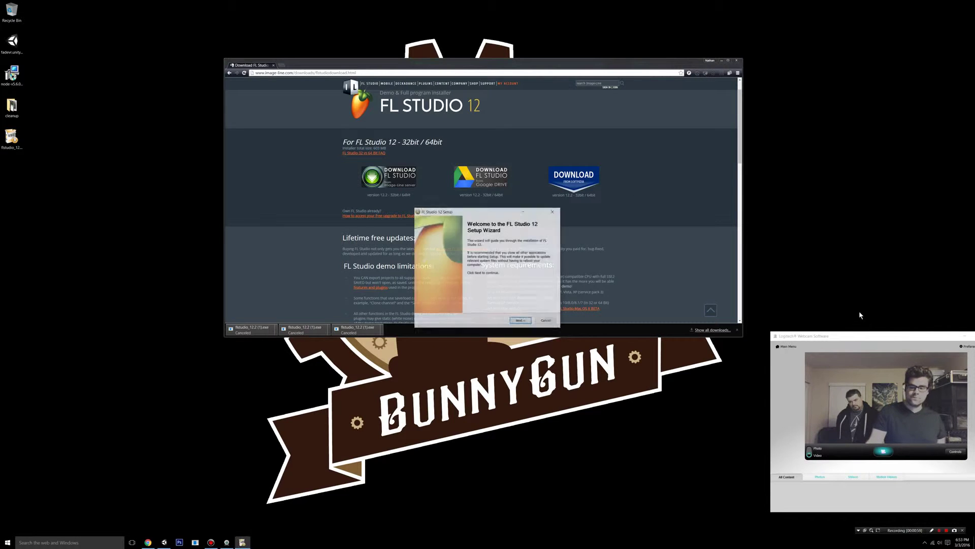
{"action": "left_click", "coordinate": [521, 322]}
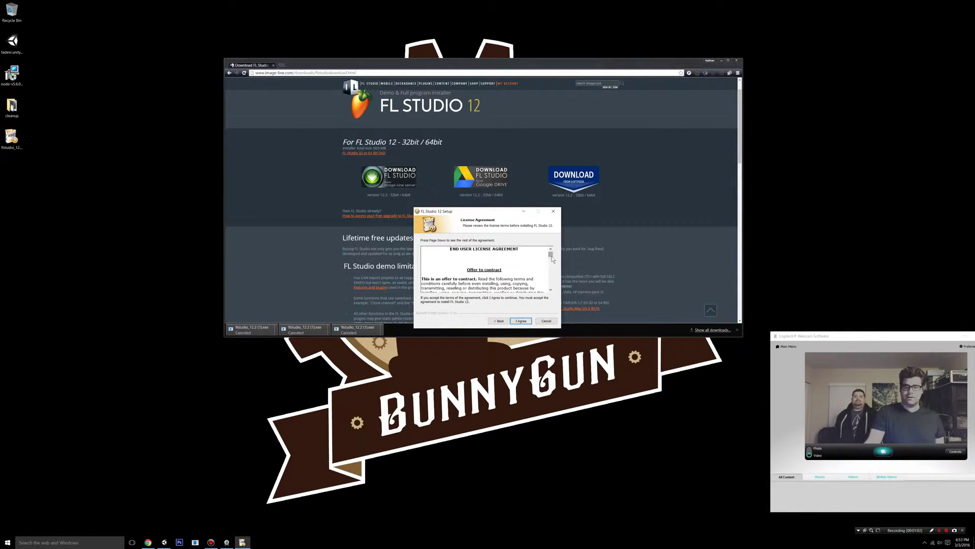
{"action": "left_click_drag", "start_coordinate": [551, 255], "coordinate": [558, 298]}
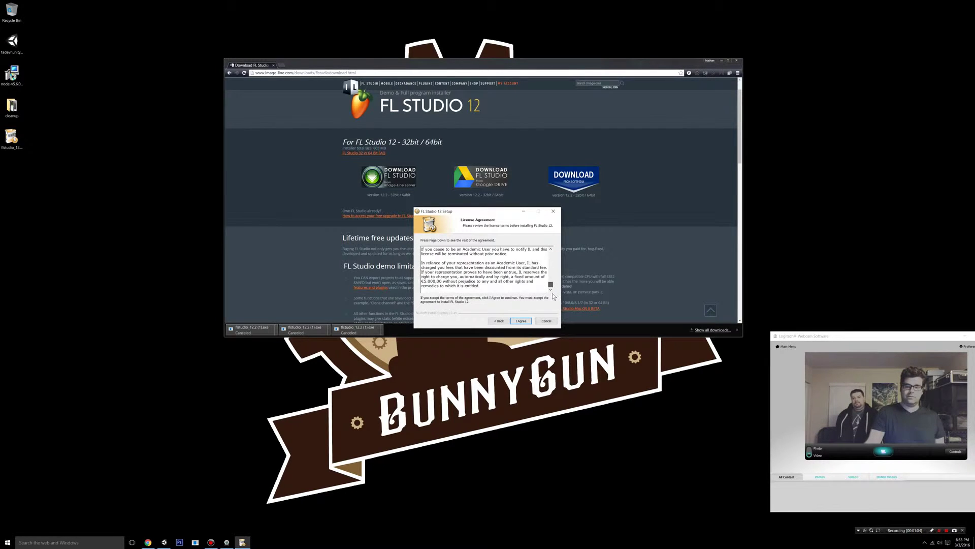
{"action": "left_click", "coordinate": [525, 319]}
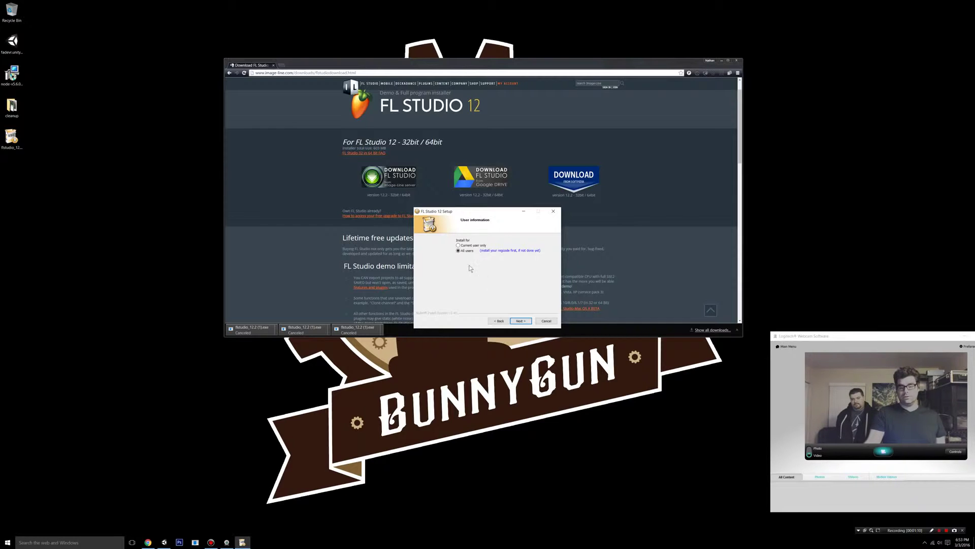
{"action": "left_click", "coordinate": [520, 321]}
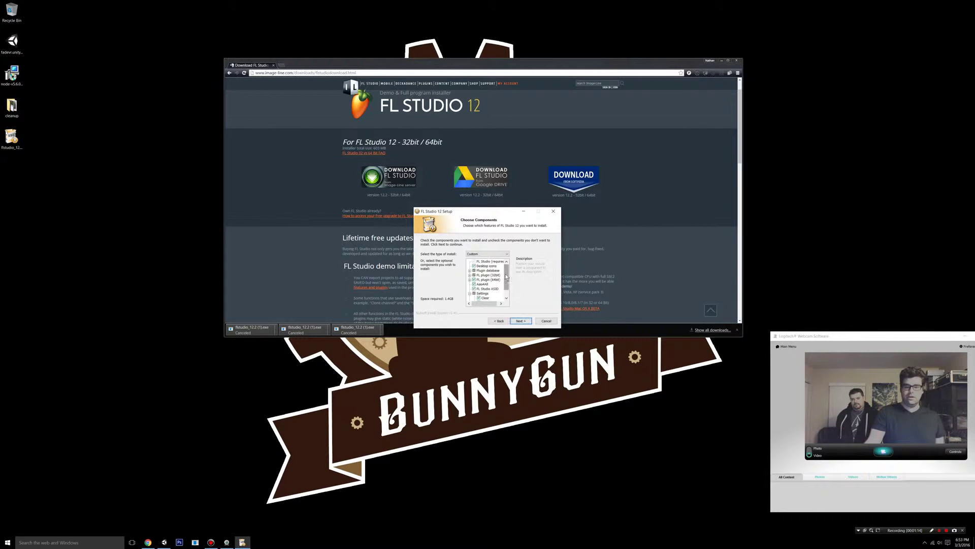
Keep the default components, install folder and 32/64-bit VST folders, and start installing.
{"action": "mouse_move", "coordinate": [508, 276]}
{"action": "left_mouse_down"}
{"action": "mouse_move", "coordinate": [510, 297]}
{"action": "mouse_move", "coordinate": [510, 276]}
{"action": "left_mouse_up"}
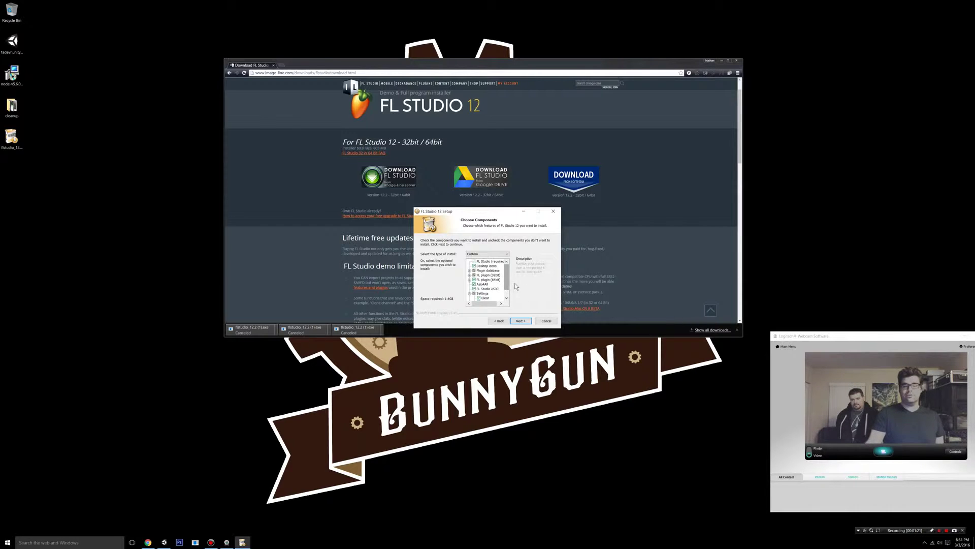
{"action": "left_click_drag", "start_coordinate": [507, 274], "coordinate": [506, 280]}
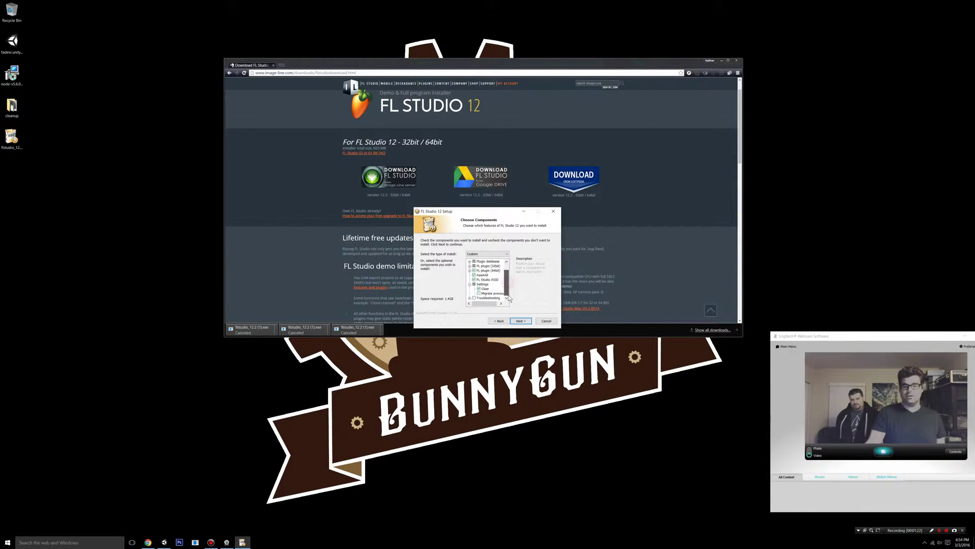
{"action": "left_click", "coordinate": [522, 321]}
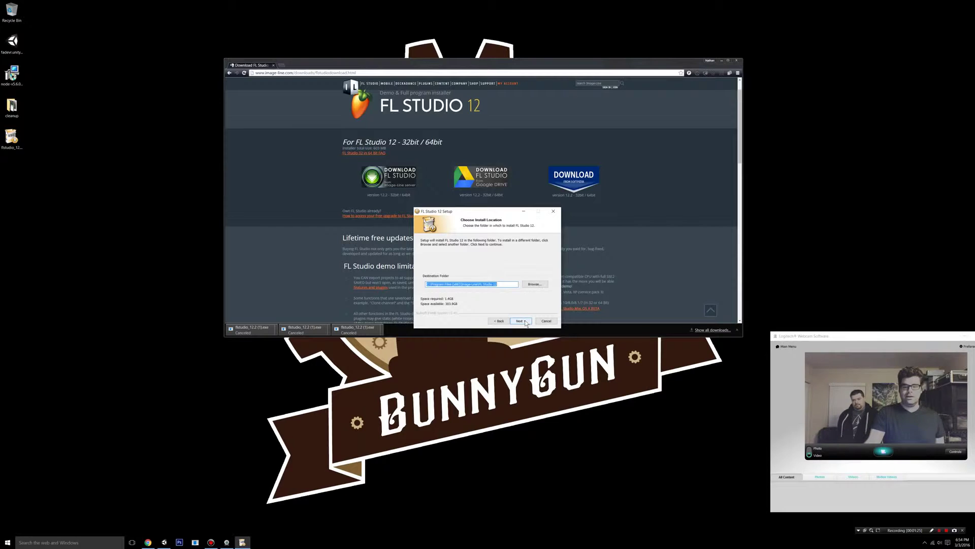
{"action": "left_click", "coordinate": [525, 321]}
{"action": "left_click", "coordinate": [524, 322]}
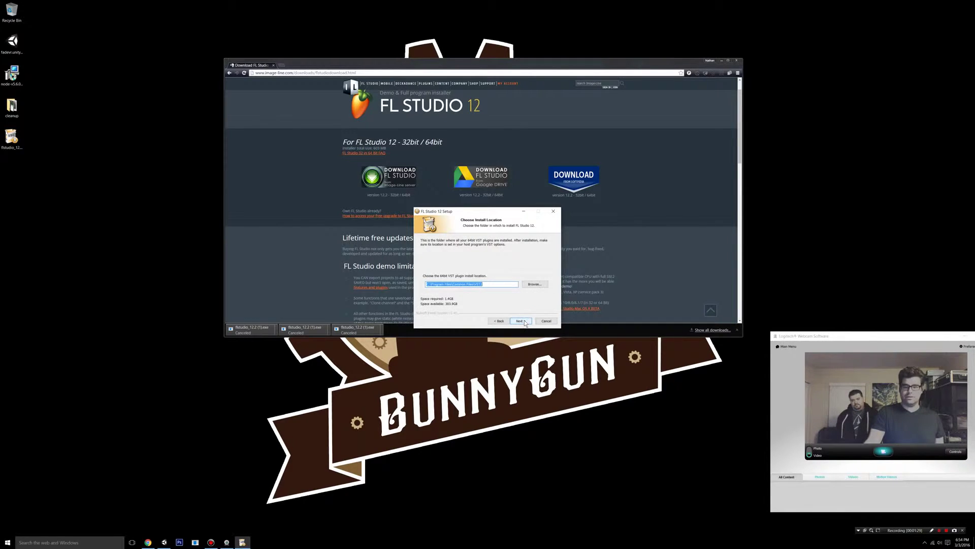
{"action": "left_click", "coordinate": [524, 321]}
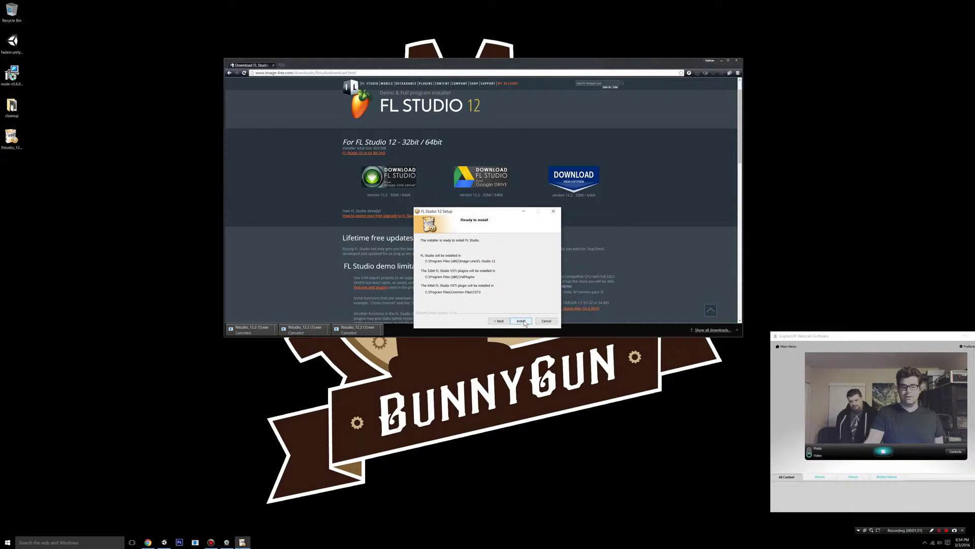
{"action": "left_click", "coordinate": [525, 321]}
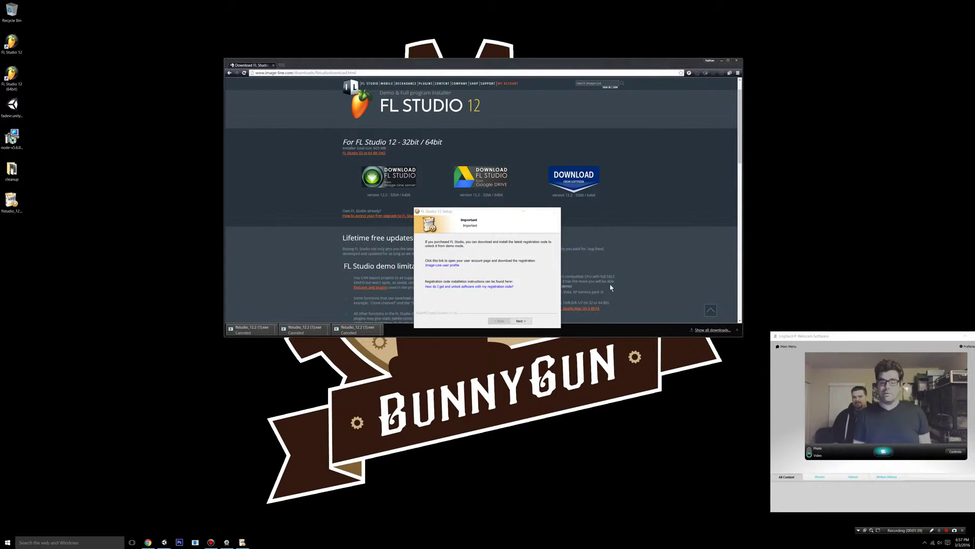
Get past the registration and FL Studio Mobile pages, finish setup, and launch FL Studio 12 (64bit).
{"action": "left_click", "coordinate": [522, 211]}
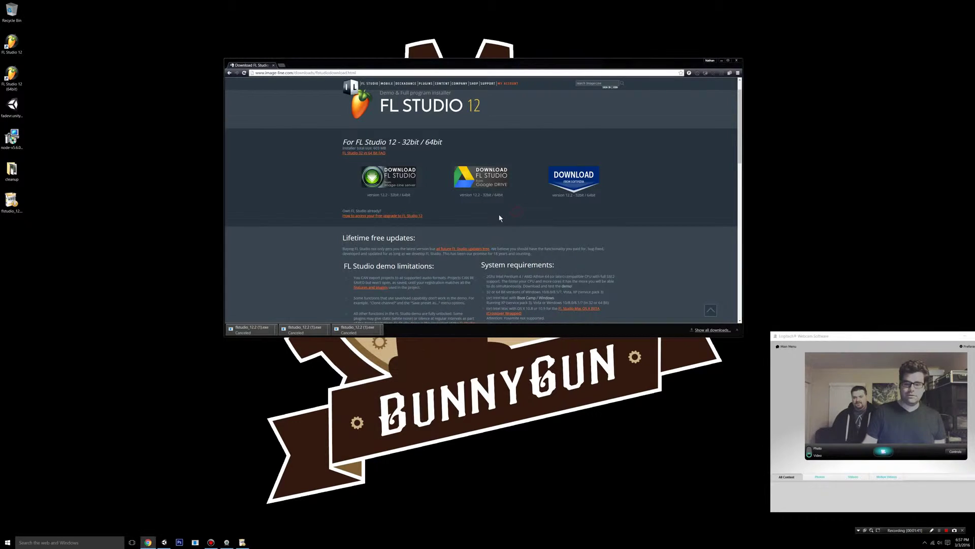
{"action": "left_click", "coordinate": [242, 542]}
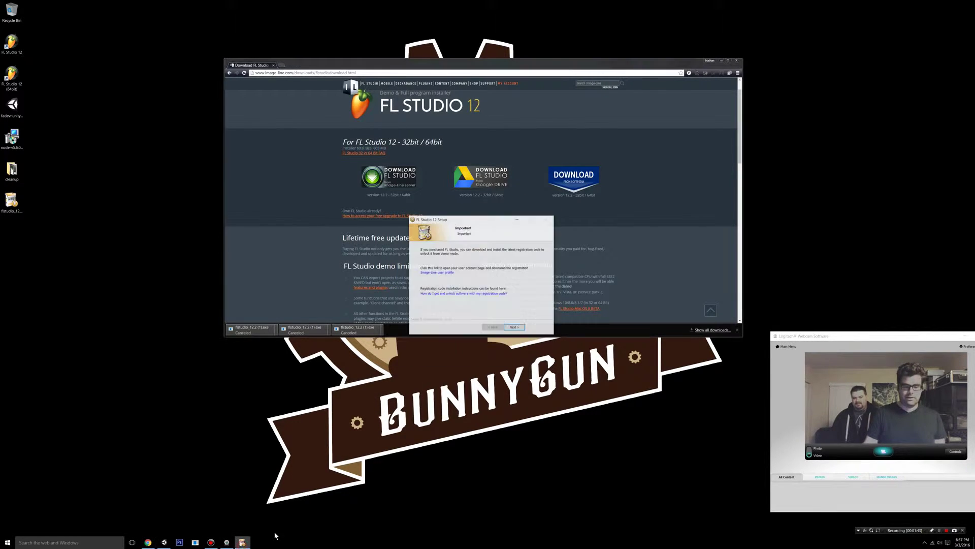
{"action": "left_click", "coordinate": [521, 321]}
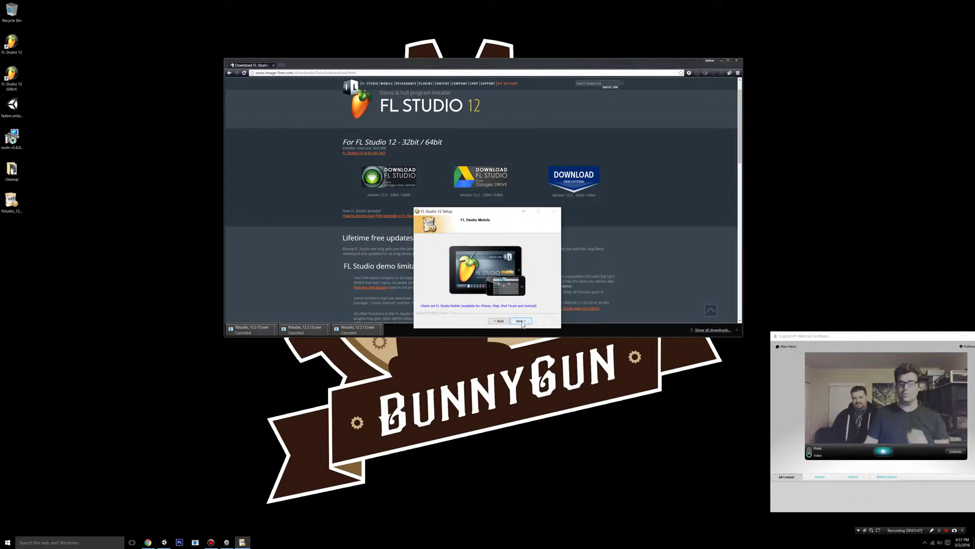
{"action": "left_click", "coordinate": [522, 321]}
{"action": "left_click", "coordinate": [522, 321]}
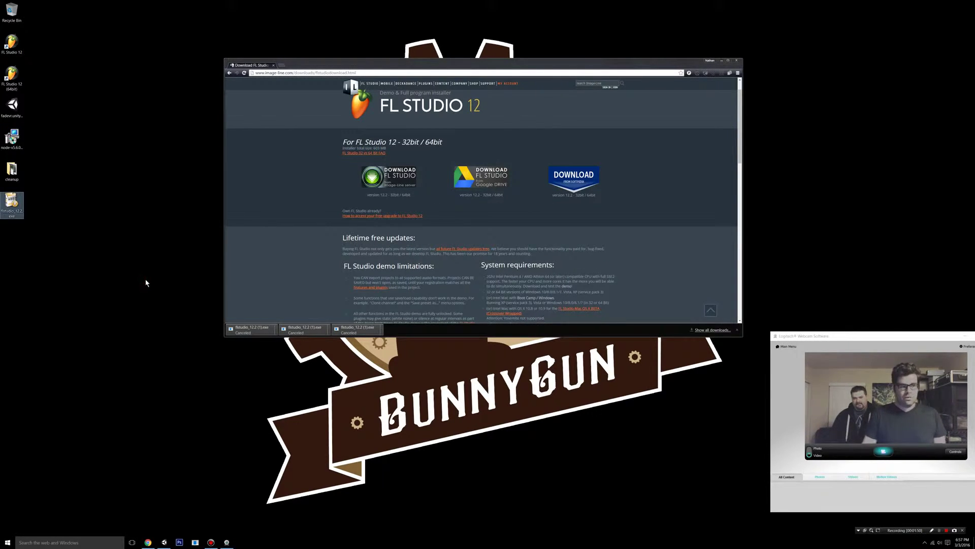
{"action": "double_click", "coordinate": [16, 80]}
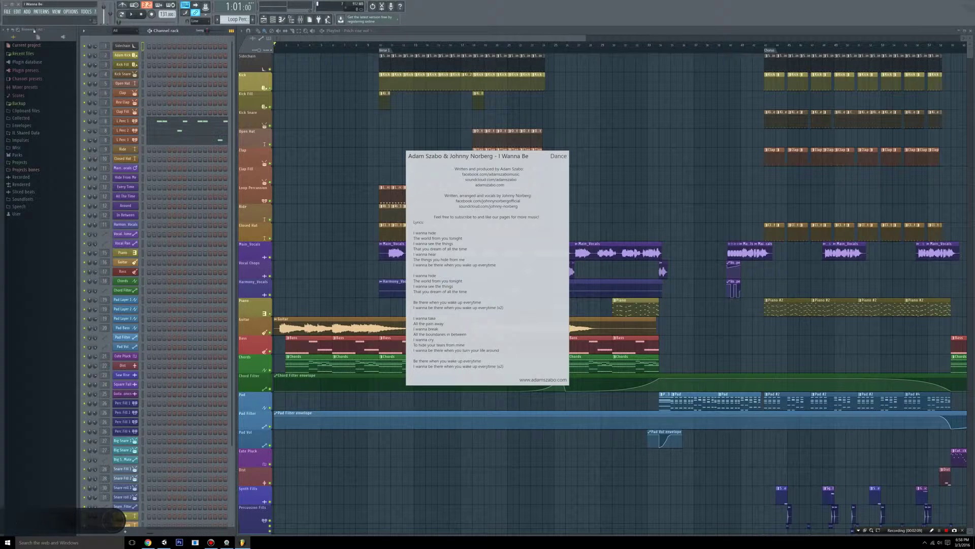
Create a new blank project with FILE > New.
{"action": "left_click", "coordinate": [8, 11]}
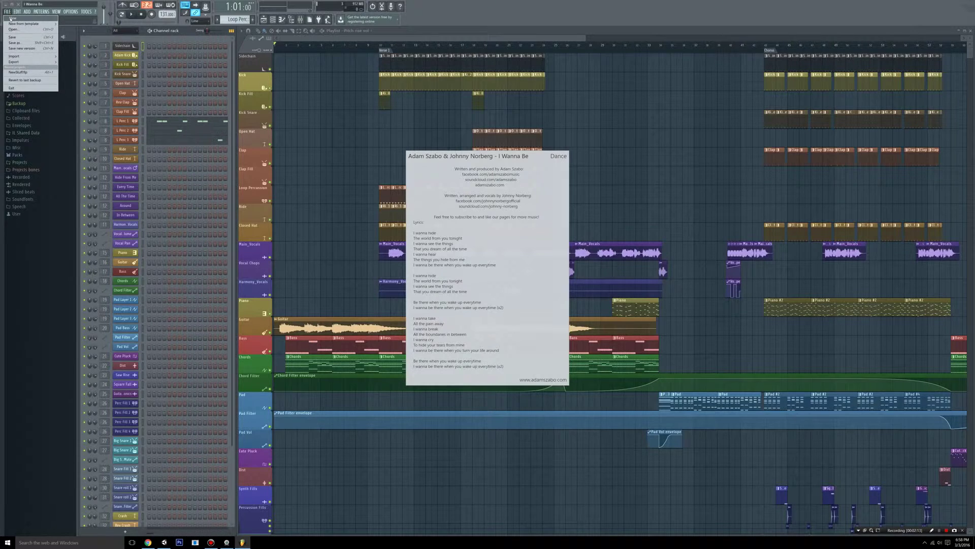
{"action": "left_click", "coordinate": [10, 19]}
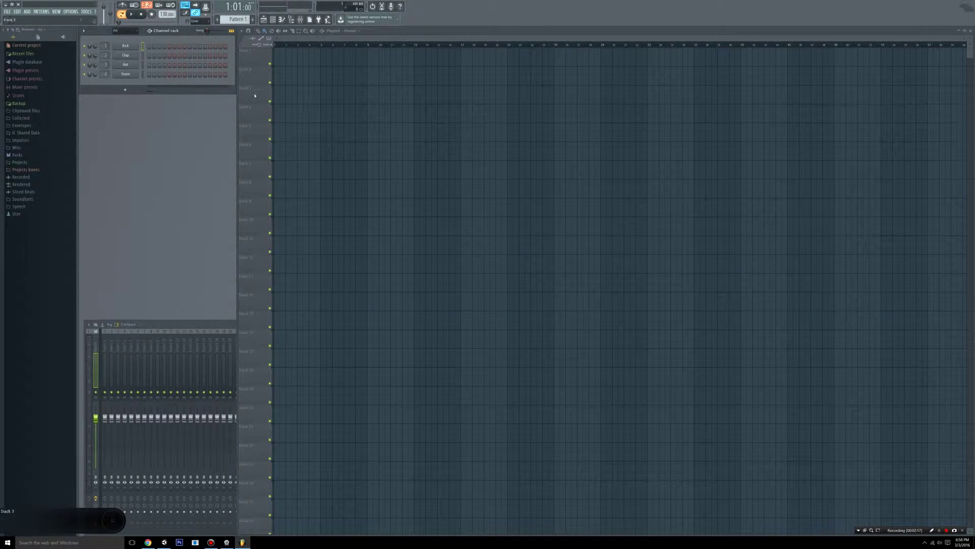
Drag the Channel rack down and right, and scroll the Playlist horizontally.
{"action": "left_click_drag", "start_coordinate": [149, 36], "coordinate": [154, 56]}
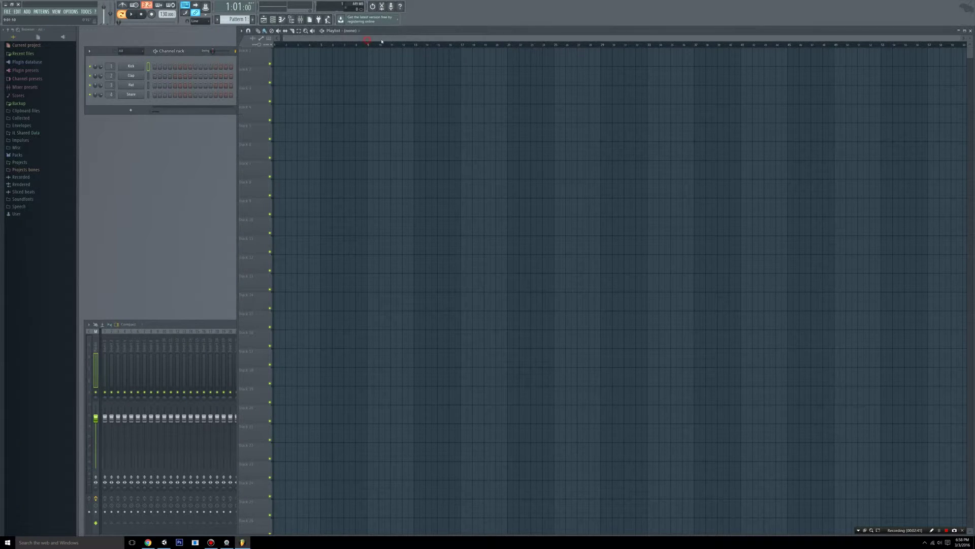
{"action": "mouse_move", "coordinate": [401, 45]}
{"action": "left_mouse_down"}
{"action": "mouse_move", "coordinate": [801, 44]}
{"action": "mouse_move", "coordinate": [715, 60]}
{"action": "mouse_move", "coordinate": [307, 61]}
{"action": "left_mouse_up"}
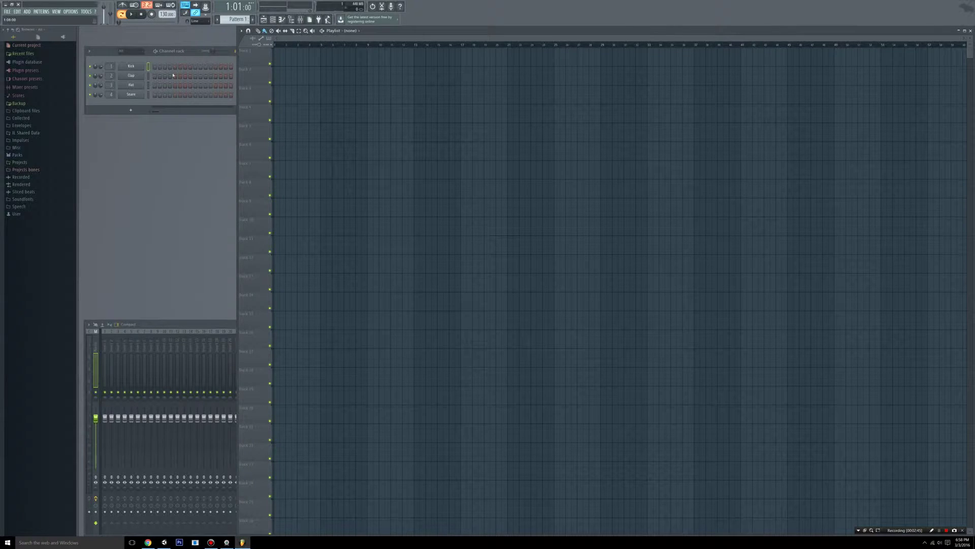
Insert a Sytrus channel from the Kick channel's Insert menu and bring the Channel rack back.
{"action": "left_click", "coordinate": [108, 56]}
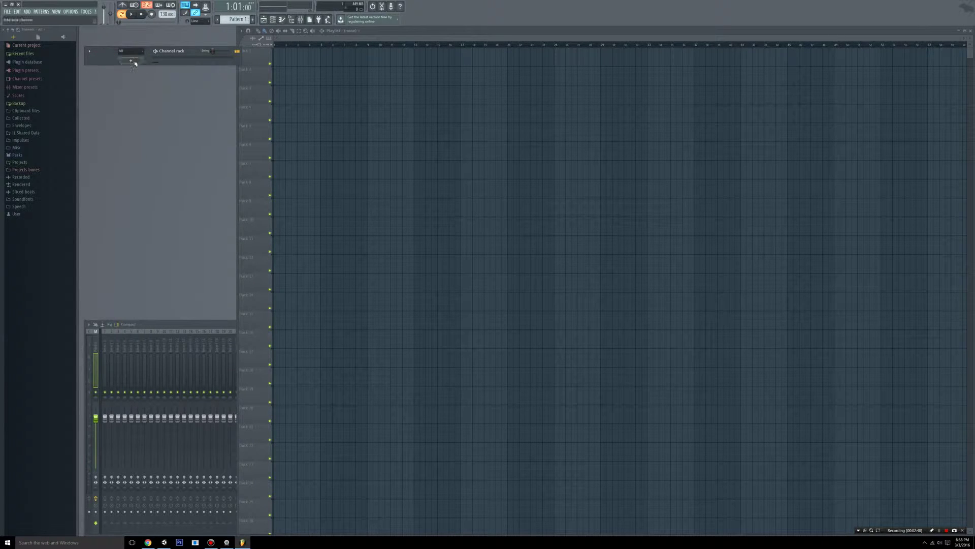
{"action": "left_click", "coordinate": [131, 61]}
{"action": "key", "text": "Escape"}
{"action": "left_click", "coordinate": [122, 59]}
{"action": "right_click", "coordinate": [131, 70]}
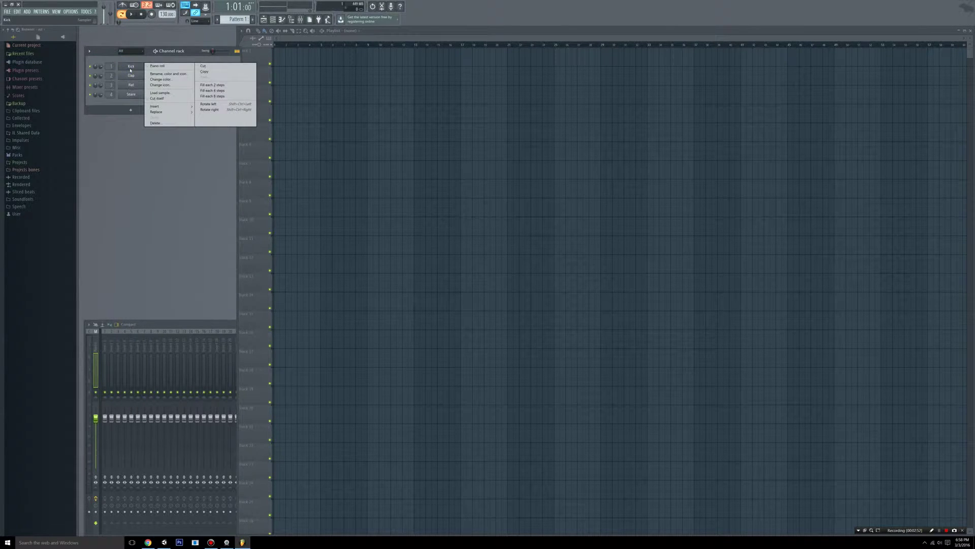
{"action": "mouse_move", "coordinate": [172, 107]}
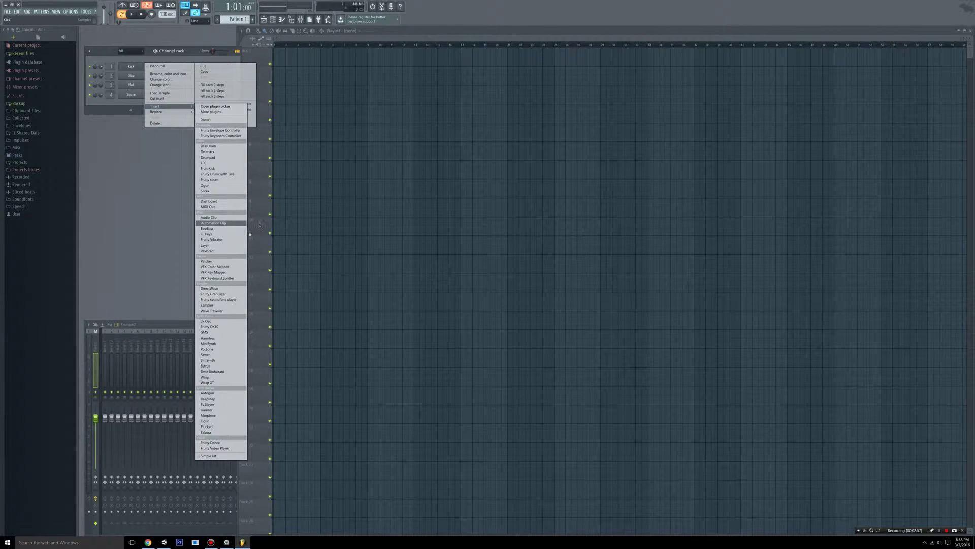
{"action": "left_click", "coordinate": [240, 365]}
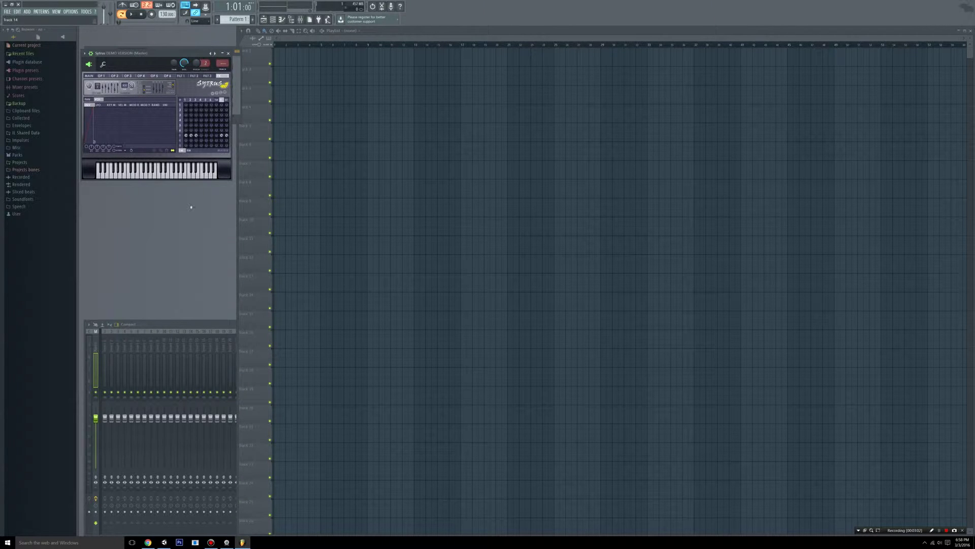
{"action": "left_click", "coordinate": [274, 20]}
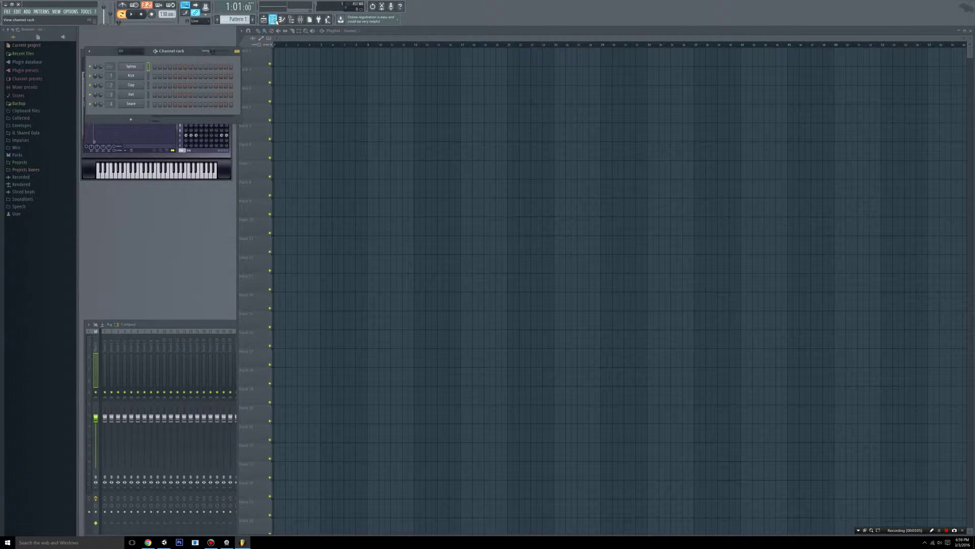
Open the Sytrus channel's piano roll and move its window up and to the left.
{"action": "left_click", "coordinate": [282, 20]}
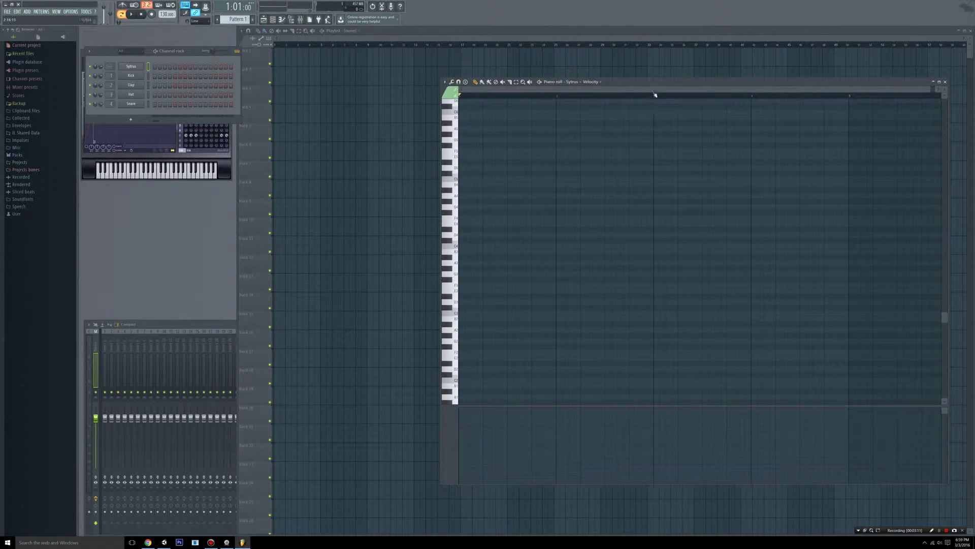
{"action": "left_click_drag", "start_coordinate": [650, 83], "coordinate": [485, 39]}
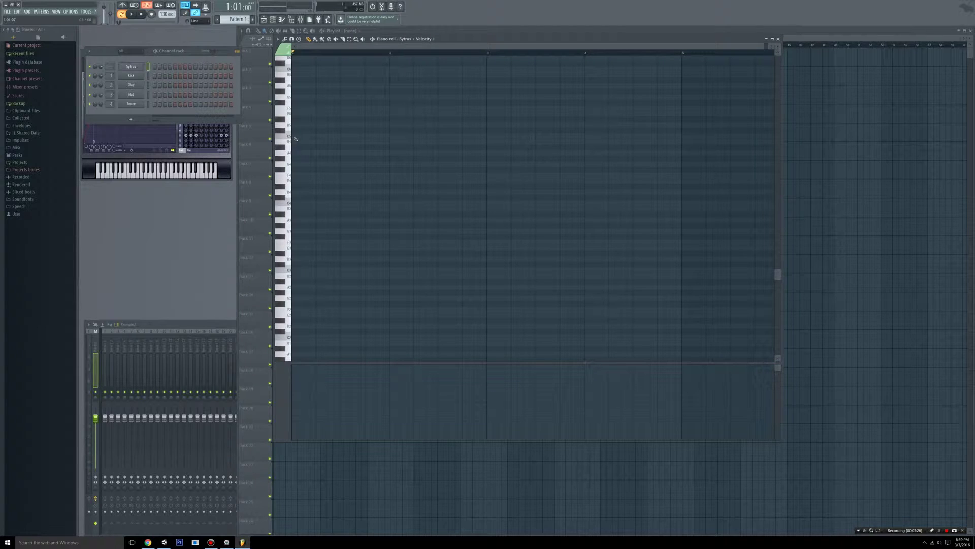
Load the 'Above clouds' preset from the Sytrus plugin options Presets menu.
{"action": "left_click", "coordinate": [139, 67]}
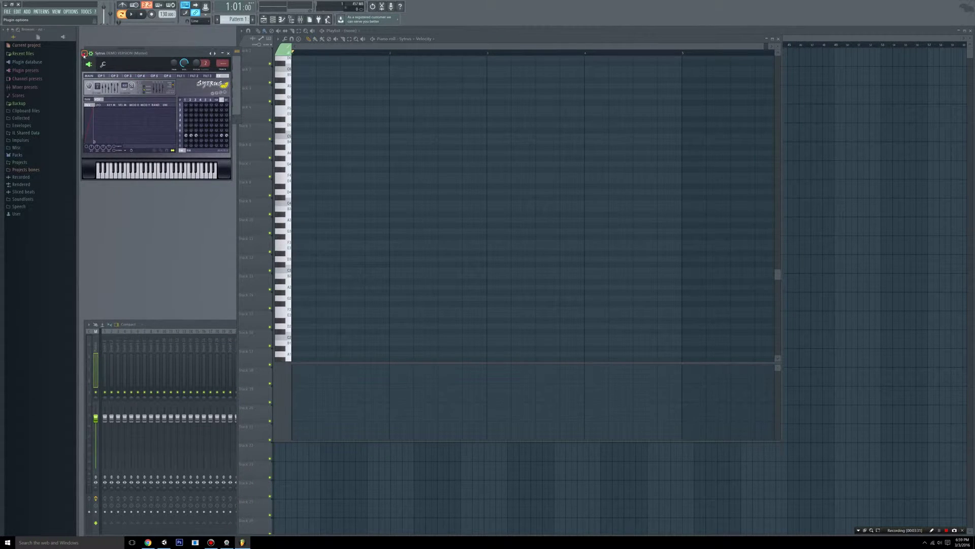
{"action": "left_click", "coordinate": [85, 52]}
{"action": "mouse_move", "coordinate": [95, 70]}
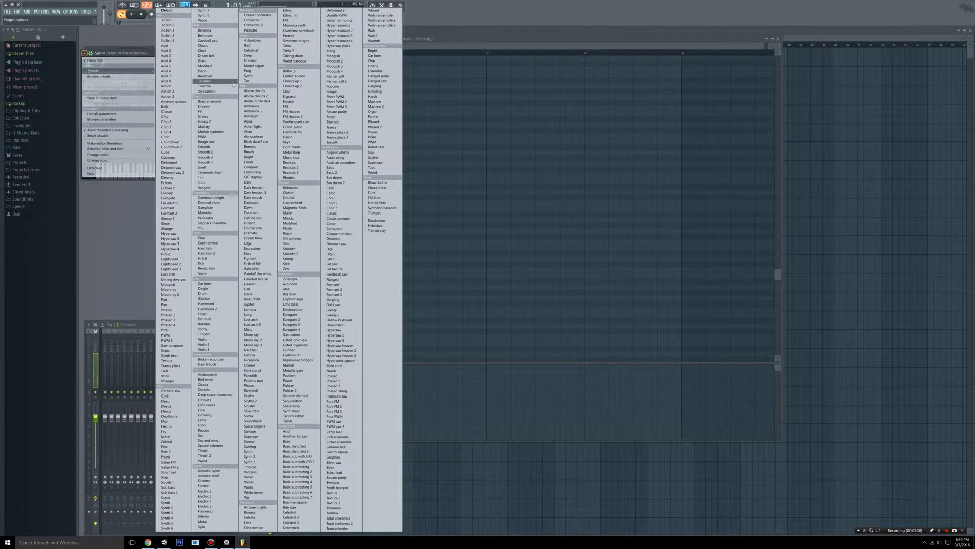
{"action": "left_click", "coordinate": [251, 91]}
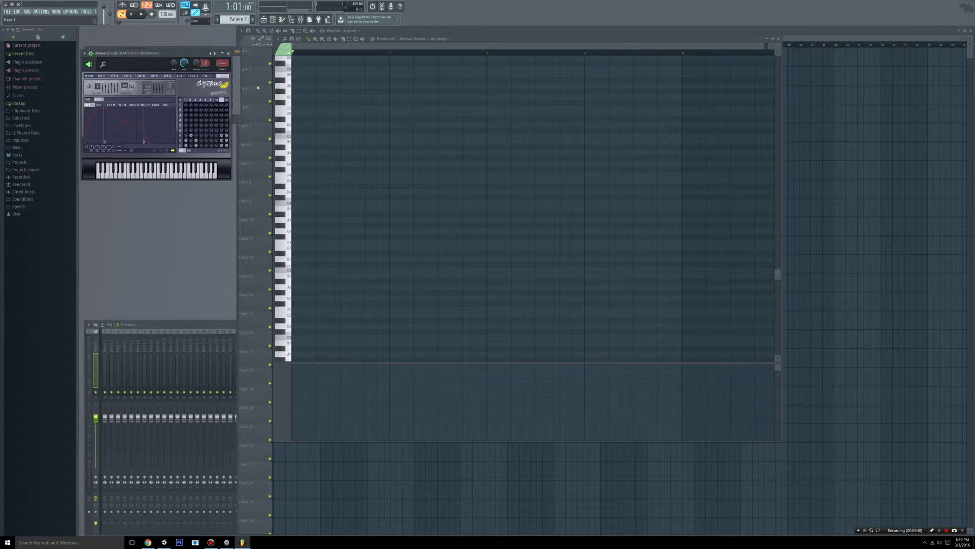
{"action": "left_click", "coordinate": [273, 20]}
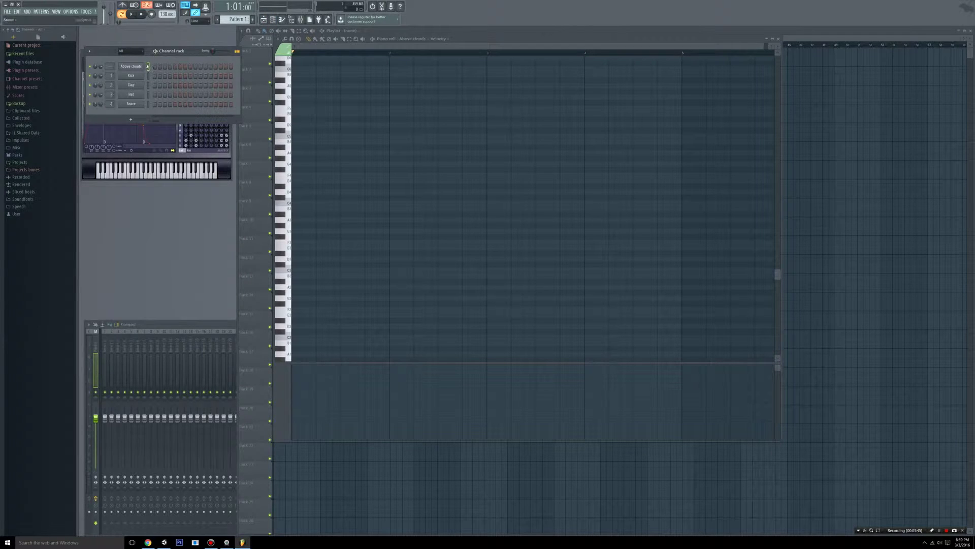
Target the Above clouds channel in the piano roll and draw six evenly spaced C5 notes.
{"action": "left_click", "coordinate": [148, 66]}
{"action": "left_click", "coordinate": [428, 39]}
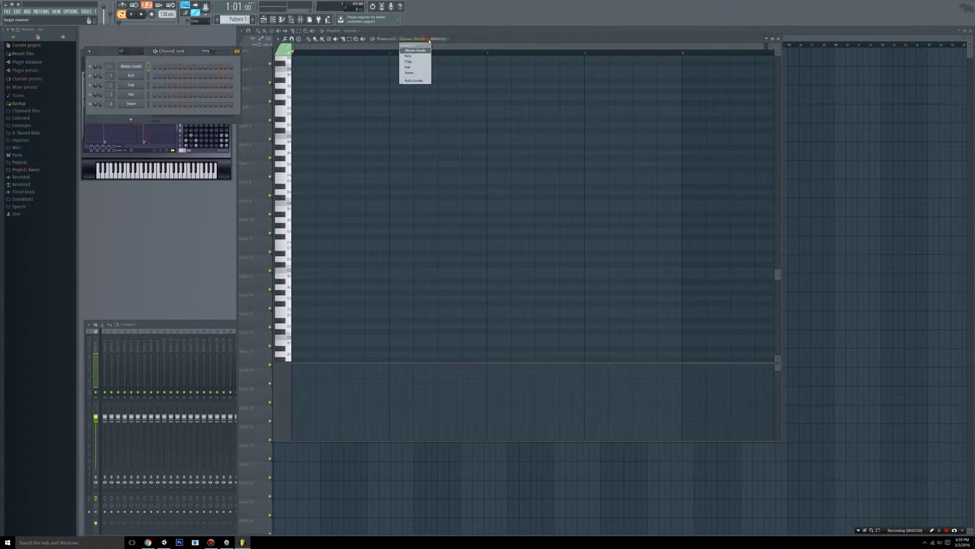
{"action": "left_click", "coordinate": [424, 50]}
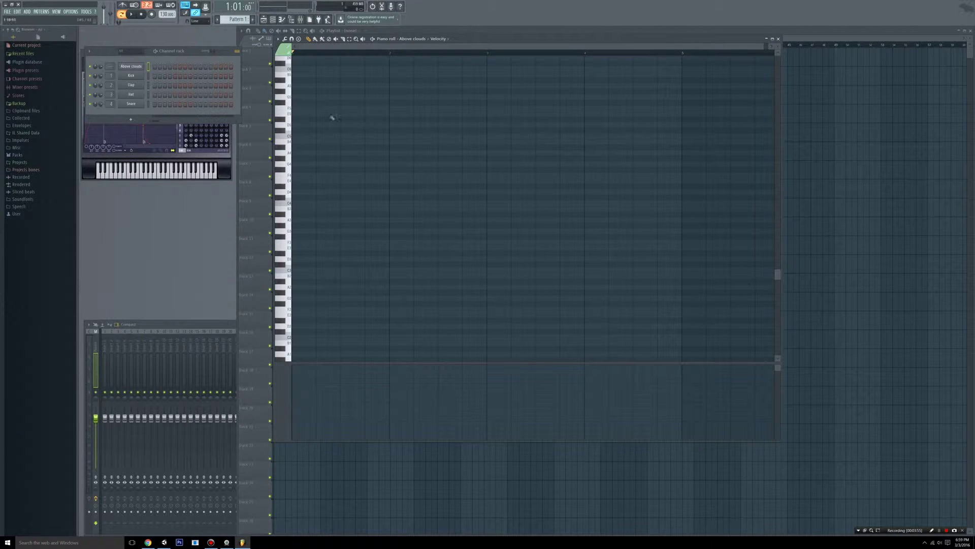
{"action": "scroll", "coordinate": [320, 132], "scroll_direction": "up", "scroll_amount": 2}
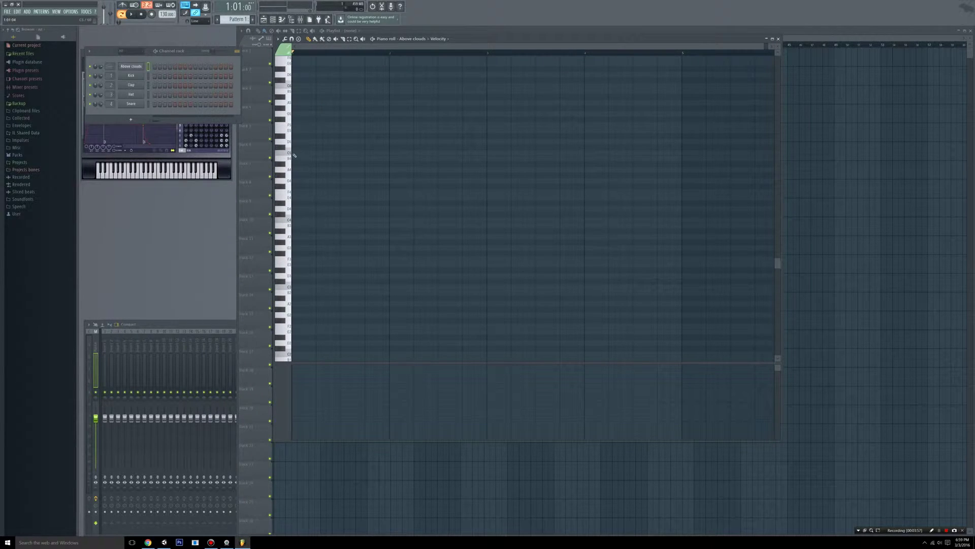
{"action": "left_click", "coordinate": [295, 152]}
{"action": "left_click", "coordinate": [345, 153]}
{"action": "left_click", "coordinate": [394, 152]}
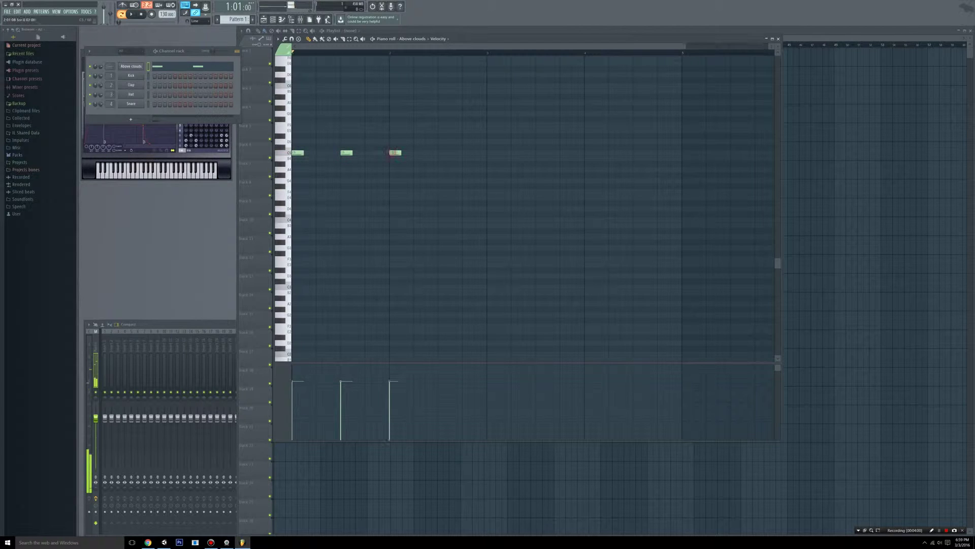
{"action": "left_click", "coordinate": [441, 152]}
{"action": "left_click", "coordinate": [490, 152]}
{"action": "left_click", "coordinate": [539, 153]}
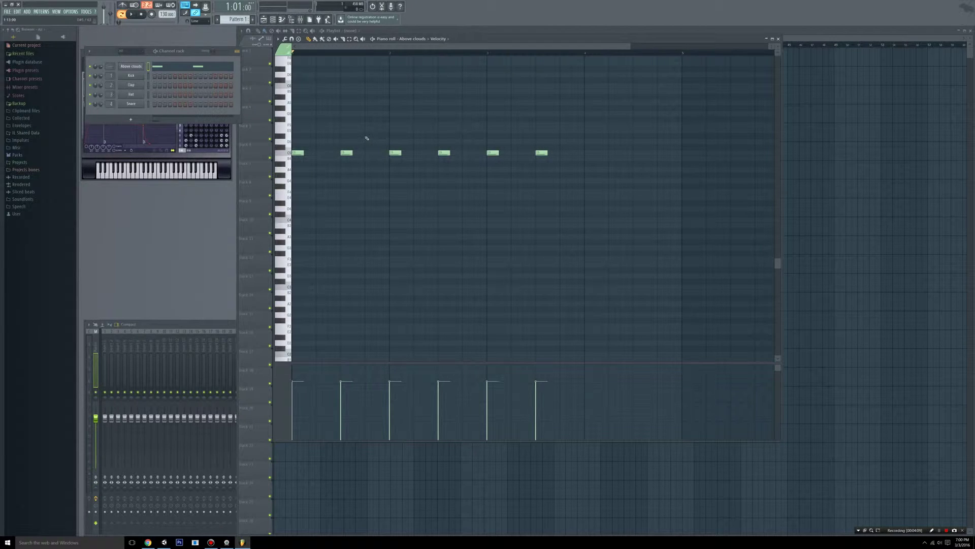
Add higher and lower notes between the C5s, plus one final note at the end.
{"action": "left_click", "coordinate": [319, 142]}
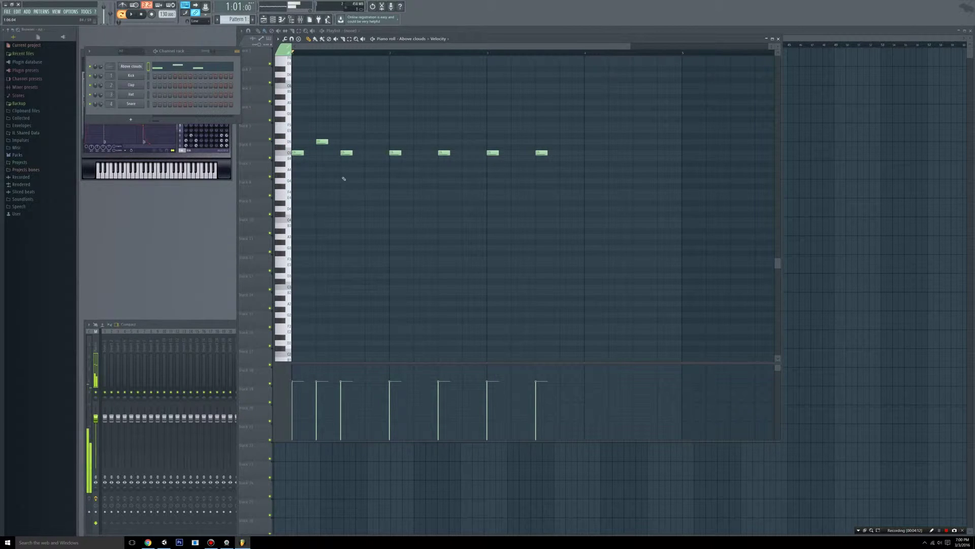
{"action": "left_click", "coordinate": [369, 158]}
{"action": "left_click", "coordinate": [417, 142]}
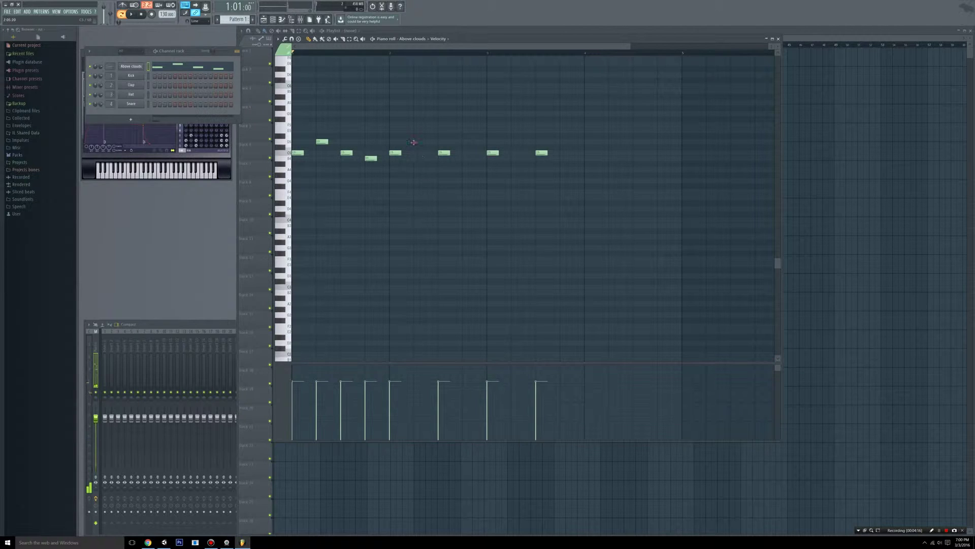
{"action": "left_click", "coordinate": [465, 147]}
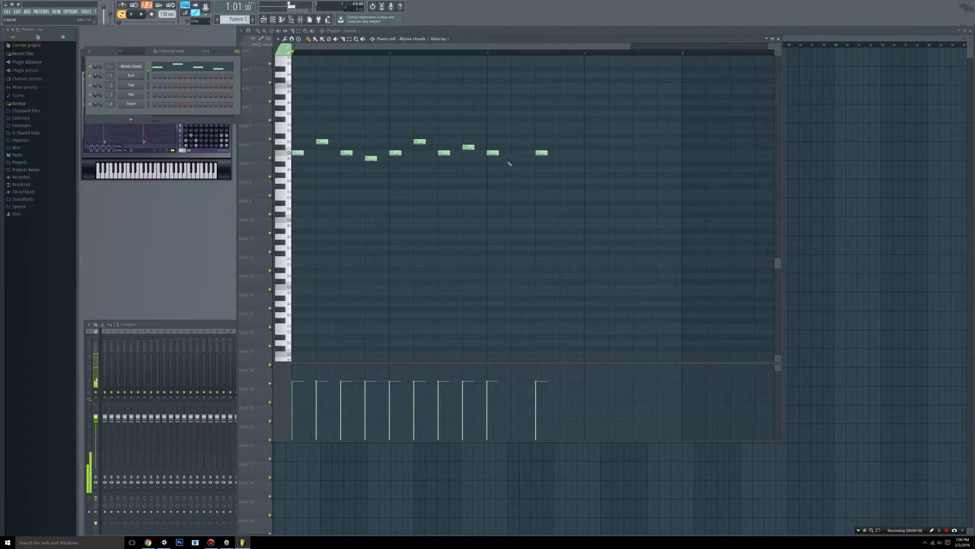
{"action": "left_click", "coordinate": [513, 158]}
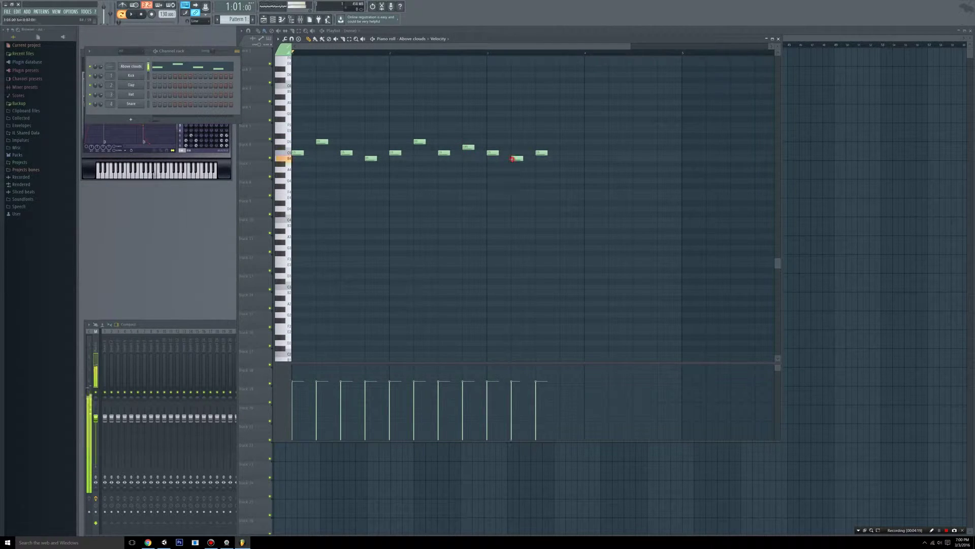
{"action": "left_click", "coordinate": [563, 153]}
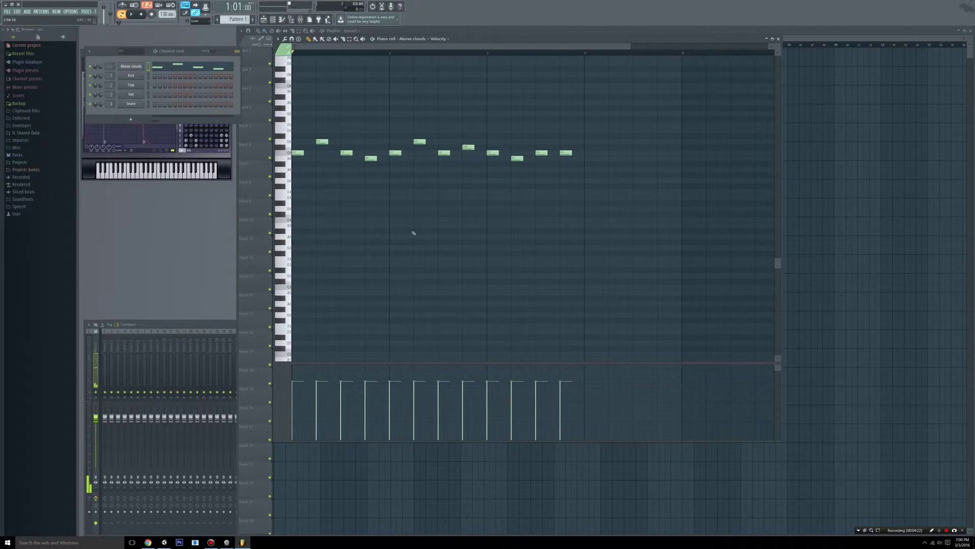
Back in the playlist, place a Pattern 1 clip at the start of Track 1.
{"action": "left_click", "coordinate": [263, 19]}
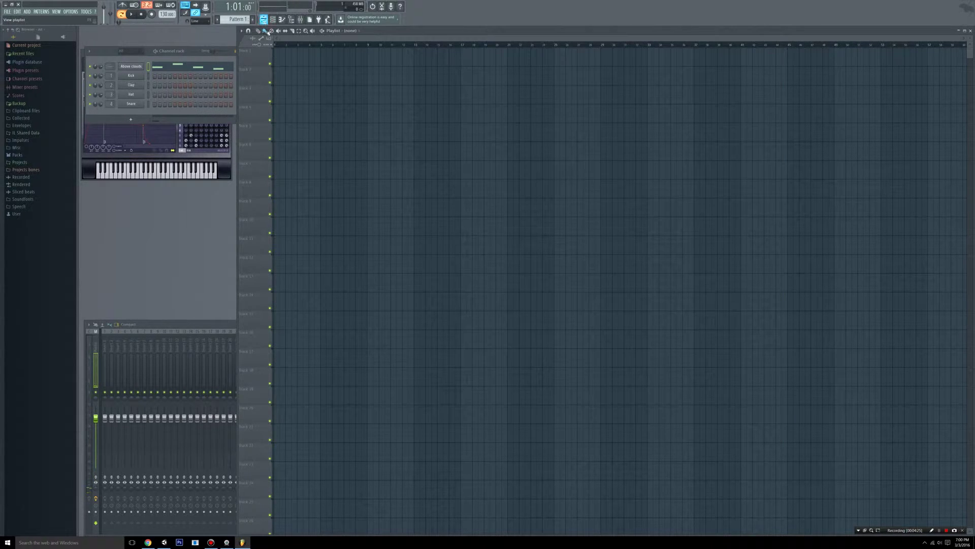
{"action": "left_click", "coordinate": [277, 61]}
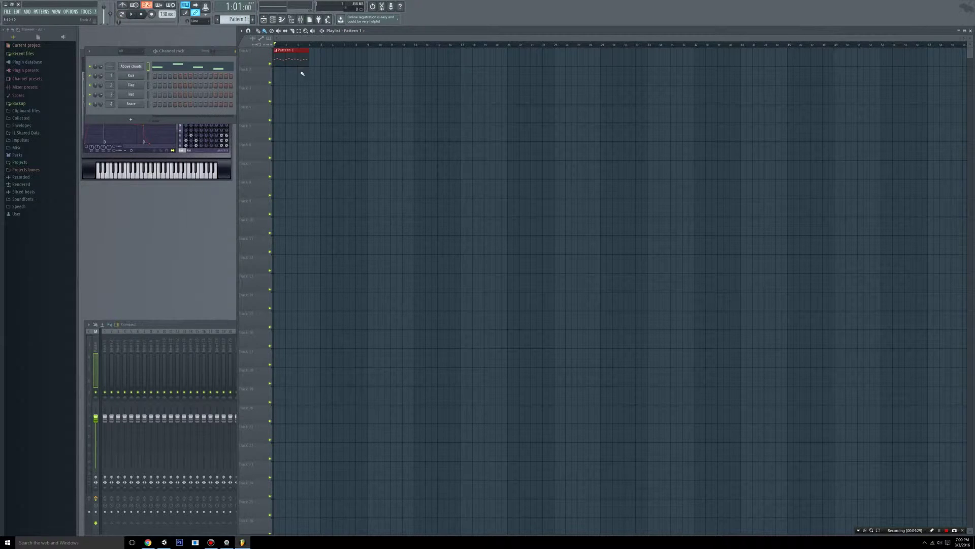
{"action": "scroll", "coordinate": [236, 19], "scroll_direction": "down", "scroll_amount": 1}
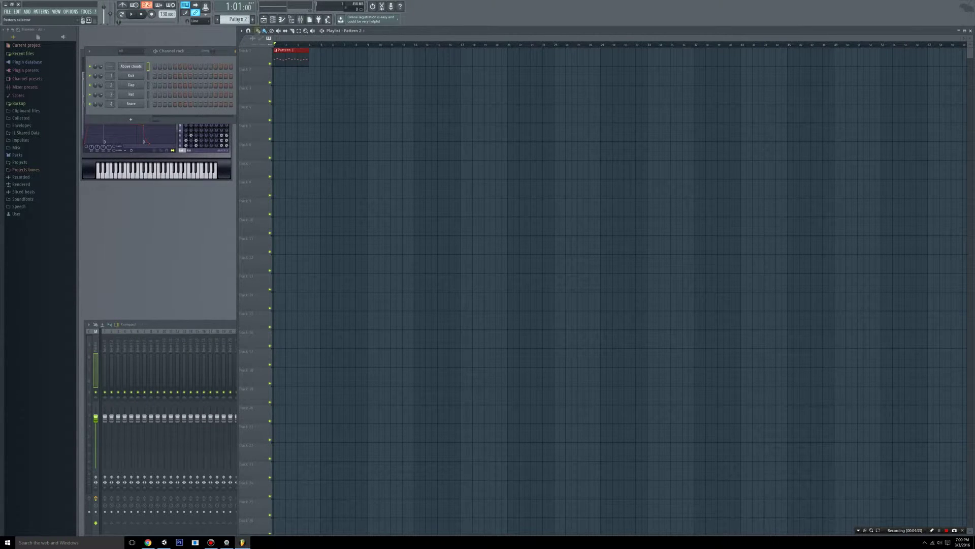
{"action": "scroll", "coordinate": [236, 19], "scroll_direction": "up", "scroll_amount": 1}
Fill the Kick every 4 steps, place three Pattern 2 clips on Track 2, and start playback.
{"action": "right_click", "coordinate": [131, 76]}
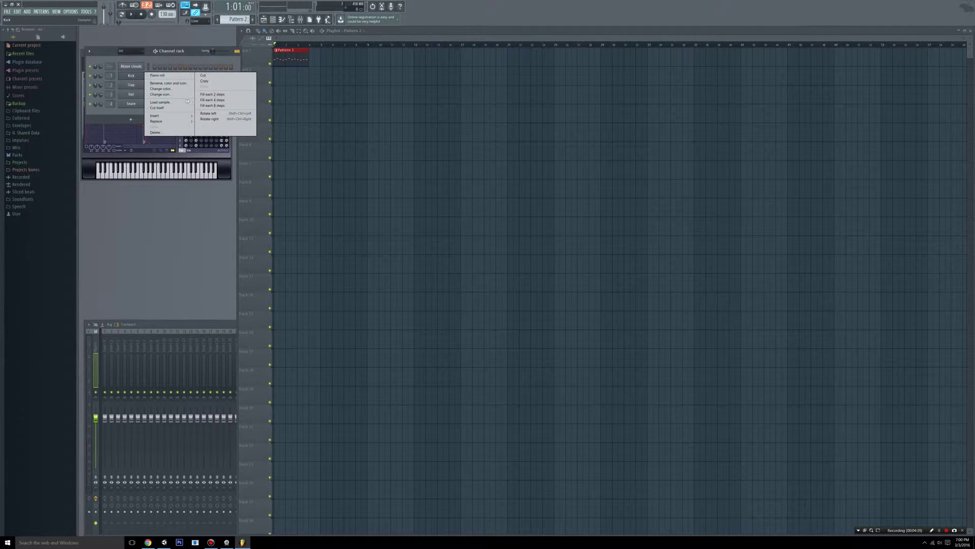
{"action": "left_click", "coordinate": [213, 101]}
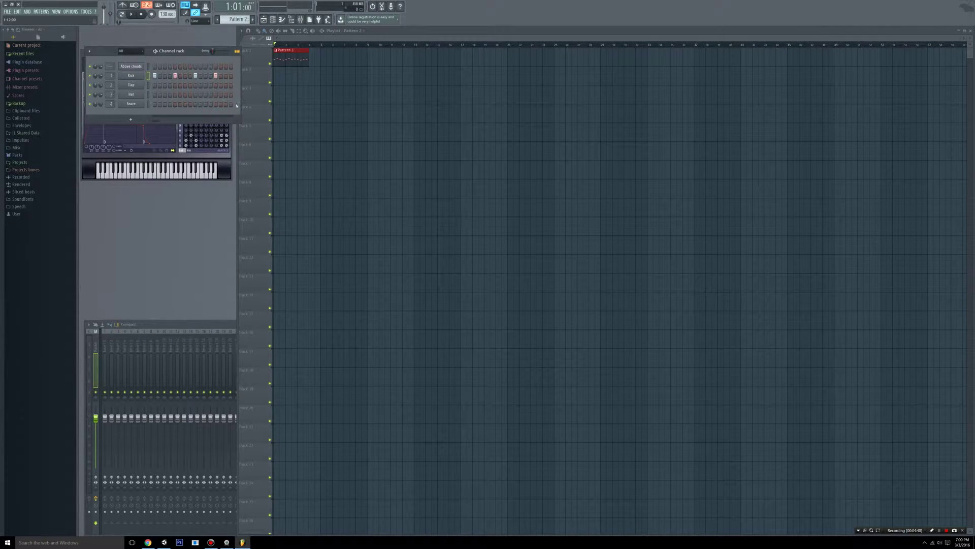
{"action": "left_click", "coordinate": [279, 70]}
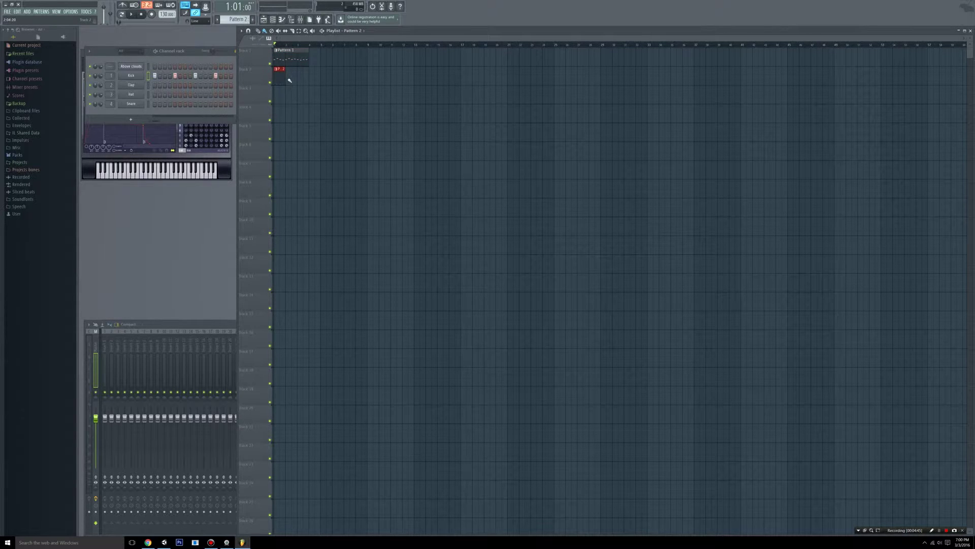
{"action": "left_click", "coordinate": [289, 80]}
{"action": "left_click", "coordinate": [303, 78]}
{"action": "left_click", "coordinate": [136, 17]}
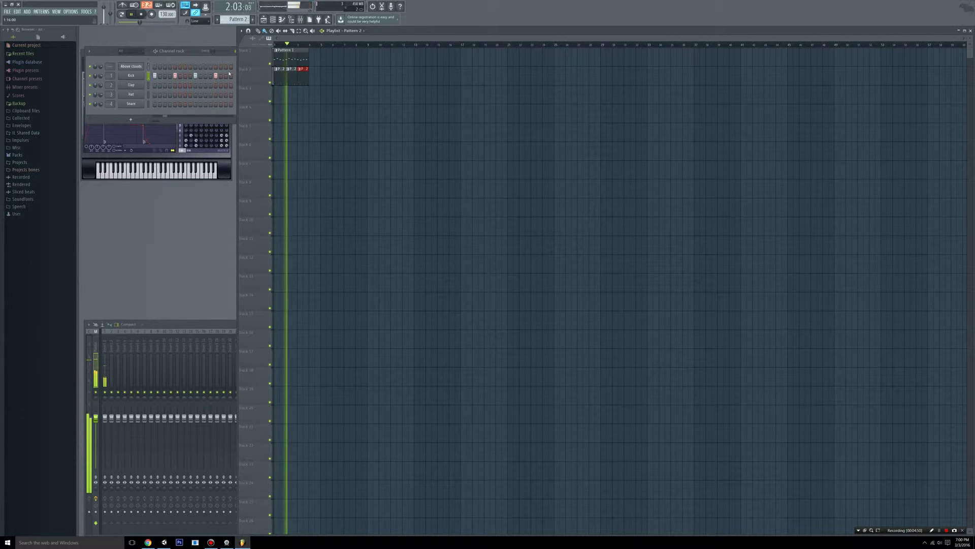
Paint Pattern 1 clips along Track 1 from bar 4 for four in total.
{"action": "left_click", "coordinate": [272, 59]}
{"action": "left_click", "coordinate": [324, 61]}
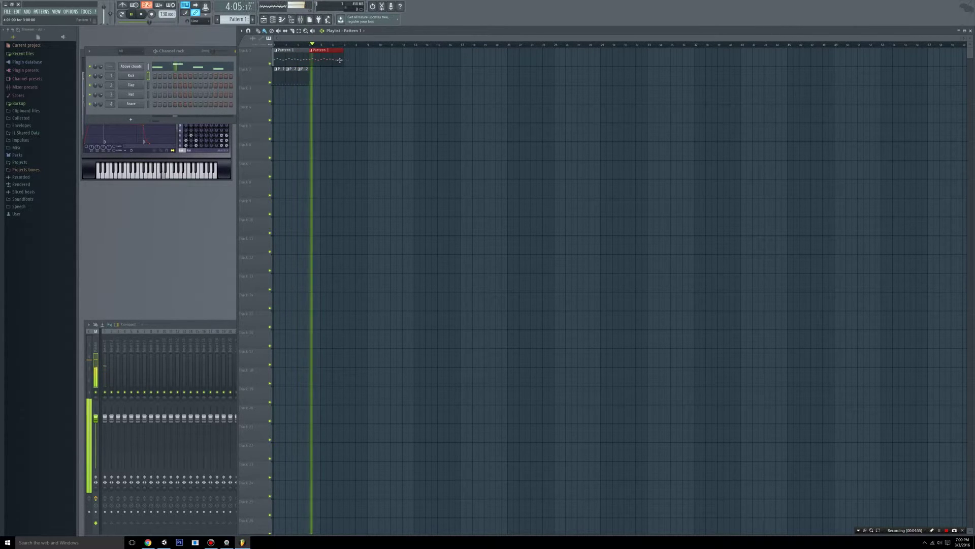
{"action": "left_click", "coordinate": [359, 60]}
{"action": "left_click", "coordinate": [382, 61]}
Paint more Pattern 2 clips along Track 2, then stop playback.
{"action": "left_click", "coordinate": [303, 69]}
{"action": "left_click", "coordinate": [319, 72]}
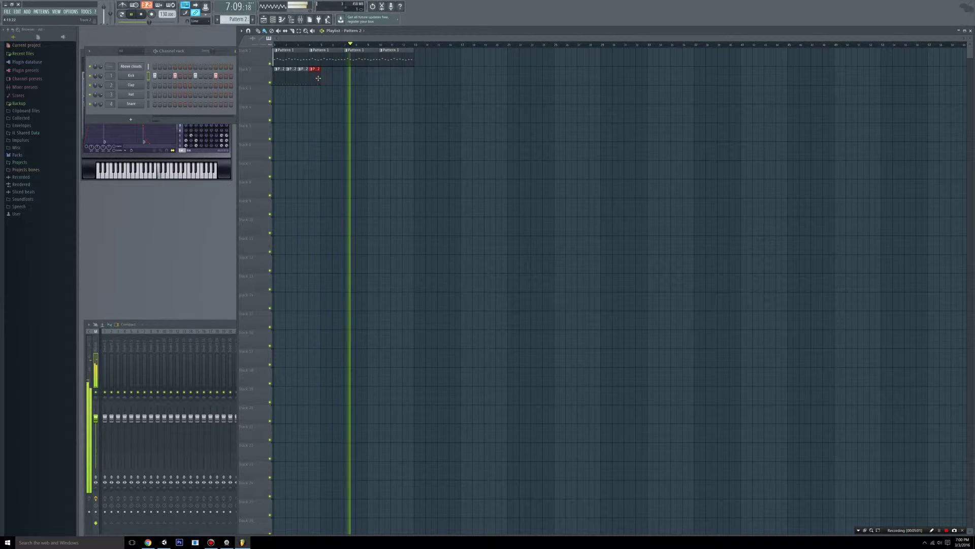
{"action": "left_click", "coordinate": [321, 78]}
{"action": "left_click", "coordinate": [332, 78]}
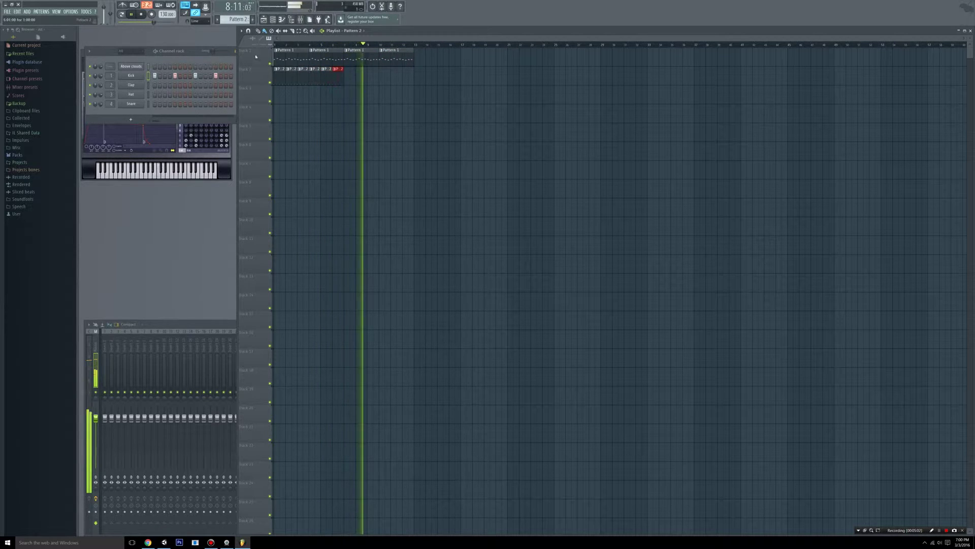
{"action": "left_click", "coordinate": [142, 14]}
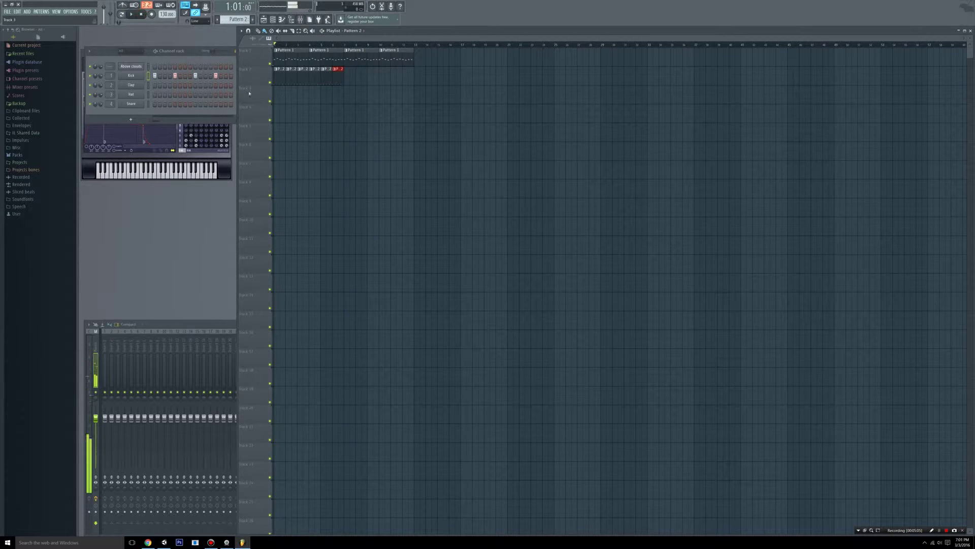
Add one more Pattern 2 clip on Track 2 and briefly view its Kick notes.
{"action": "left_click", "coordinate": [346, 79]}
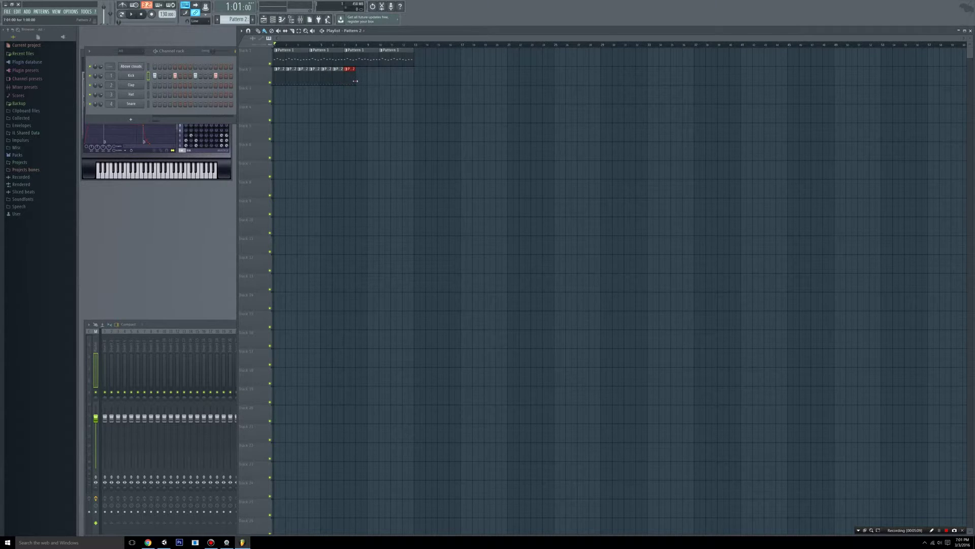
{"action": "double_click", "coordinate": [356, 81]}
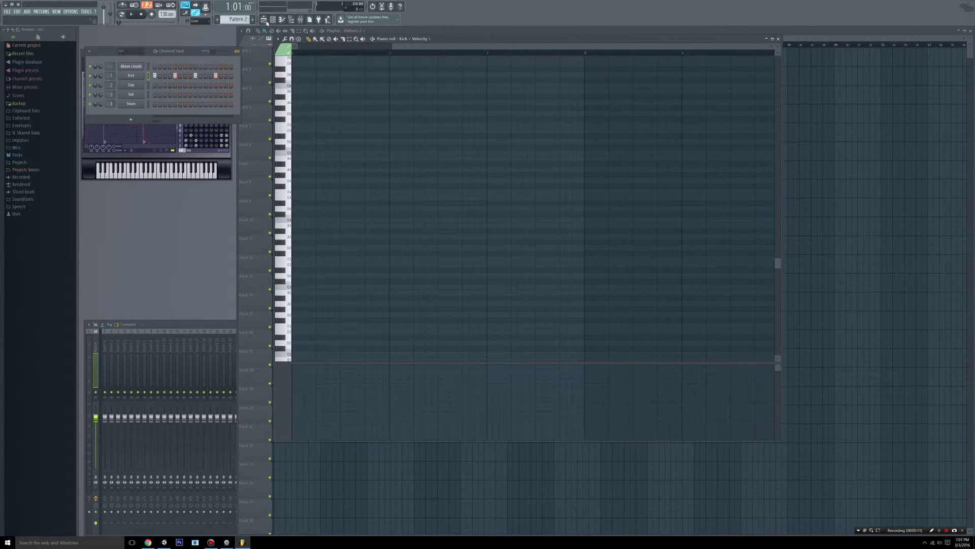
{"action": "key", "text": "F7"}
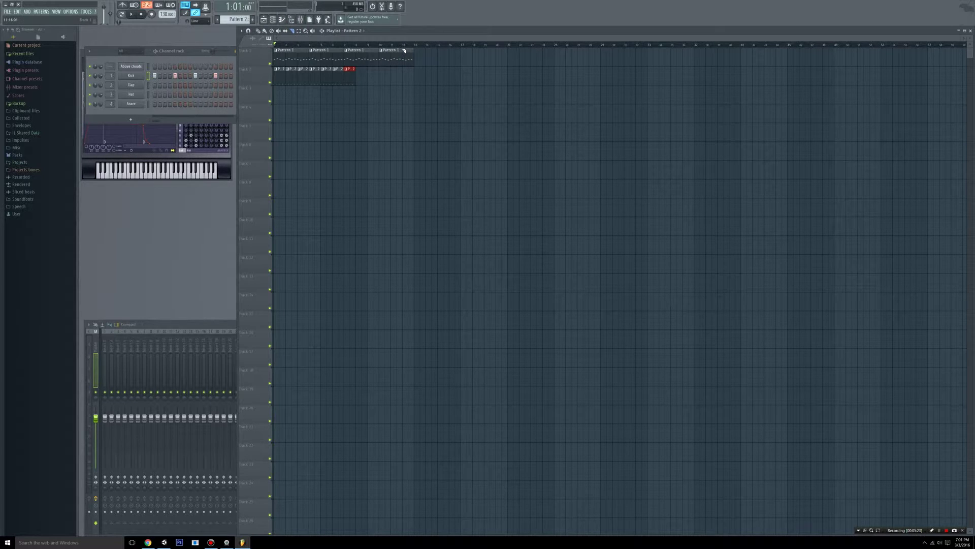
Slice the last Pattern 1 clip on Track 1 and delete the leftover piece.
{"action": "left_click_drag", "start_coordinate": [405, 50], "coordinate": [404, 96]}
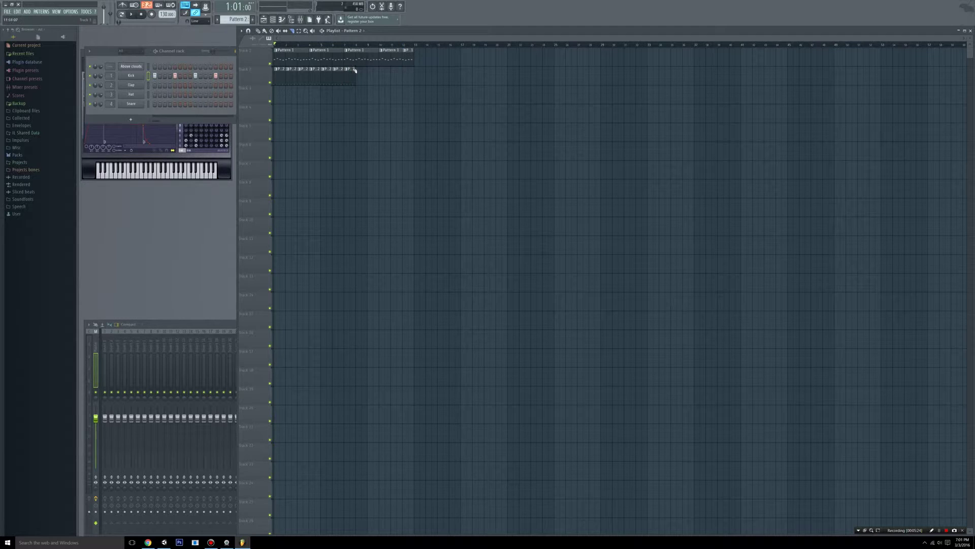
{"action": "left_click", "coordinate": [258, 30]}
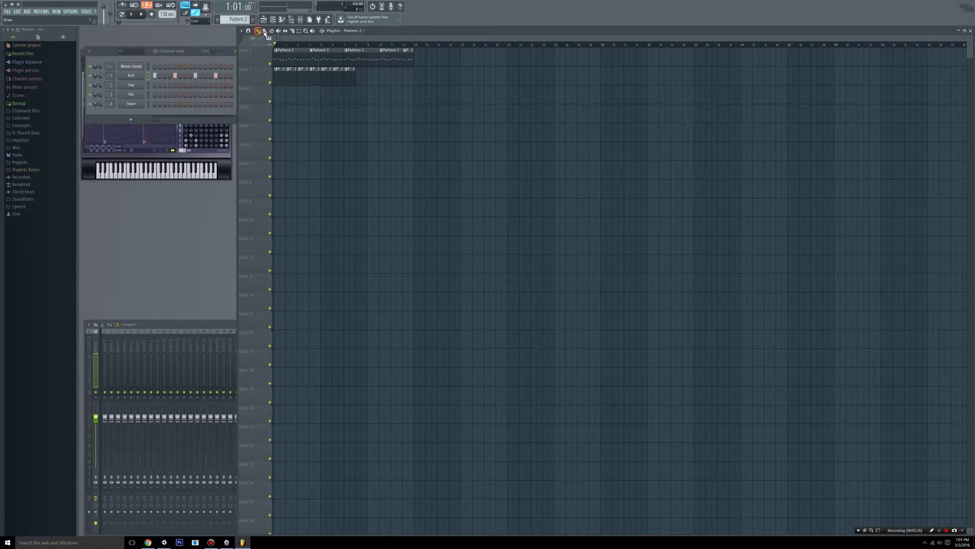
{"action": "right_click", "coordinate": [408, 56]}
Undo the deletion and slice with Edit > Undo, then slice the last Pattern 1 clip again.
{"action": "left_click", "coordinate": [17, 12]}
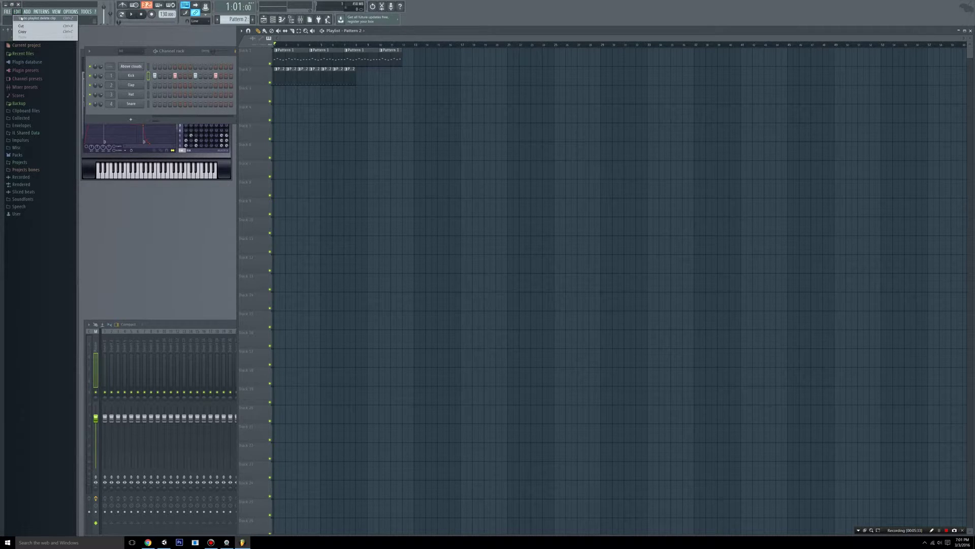
{"action": "left_click", "coordinate": [20, 18]}
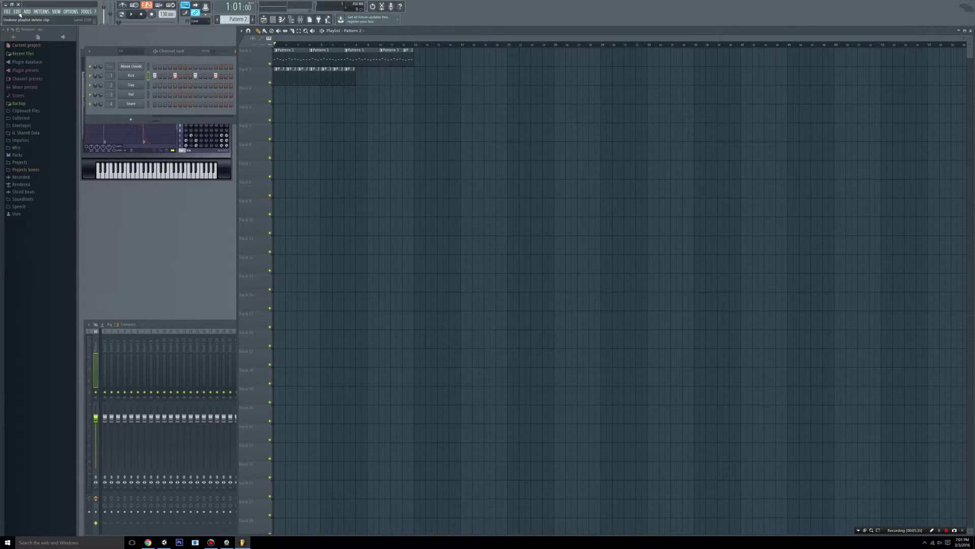
{"action": "left_click", "coordinate": [19, 13]}
{"action": "left_click", "coordinate": [25, 18]}
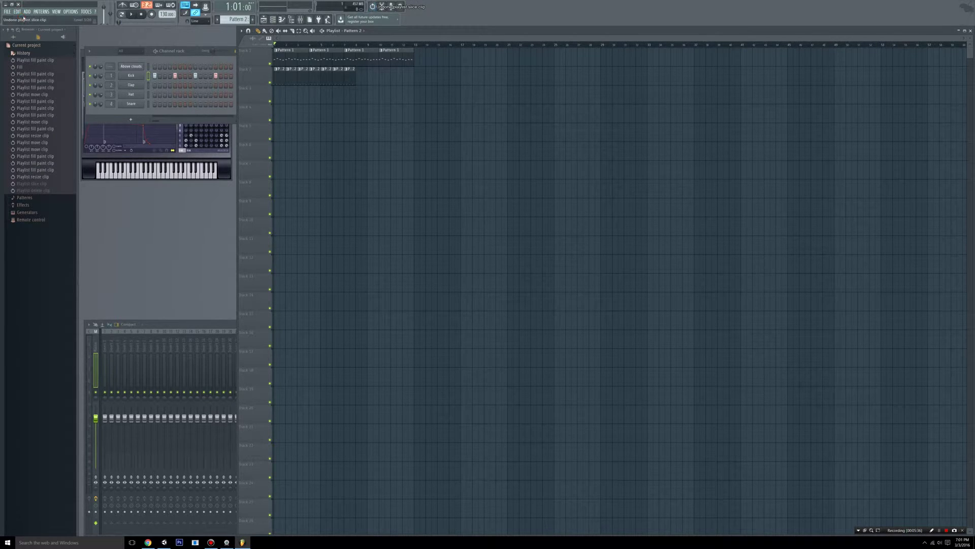
{"action": "left_click", "coordinate": [292, 32]}
{"action": "left_click_drag", "start_coordinate": [406, 52], "coordinate": [405, 81]}
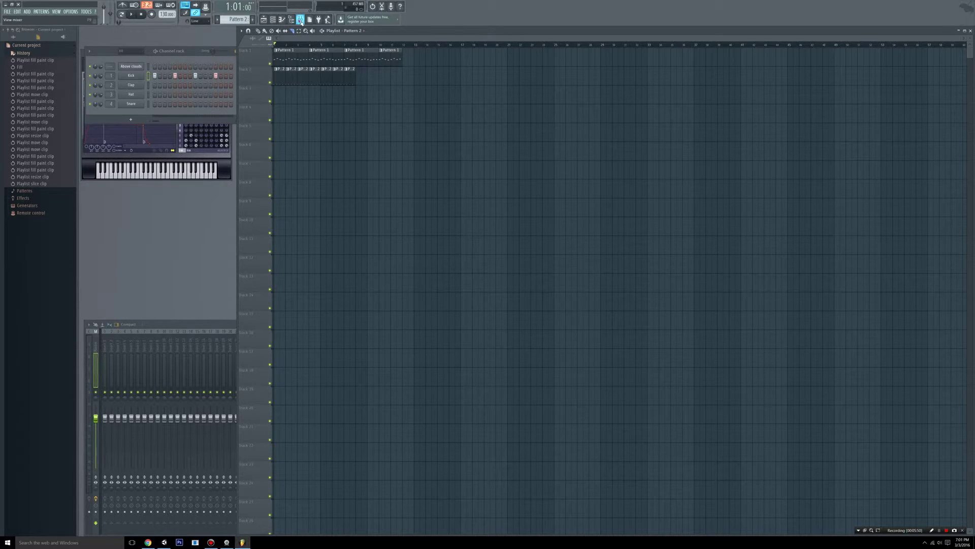
Show the mixer, move it up, narrow its width, and bring the channel rack forward.
{"action": "left_click", "coordinate": [300, 19]}
{"action": "scroll", "coordinate": [371, 315], "scroll_direction": "down", "scroll_amount": 1}
{"action": "left_click_drag", "start_coordinate": [386, 311], "coordinate": [396, 74]}
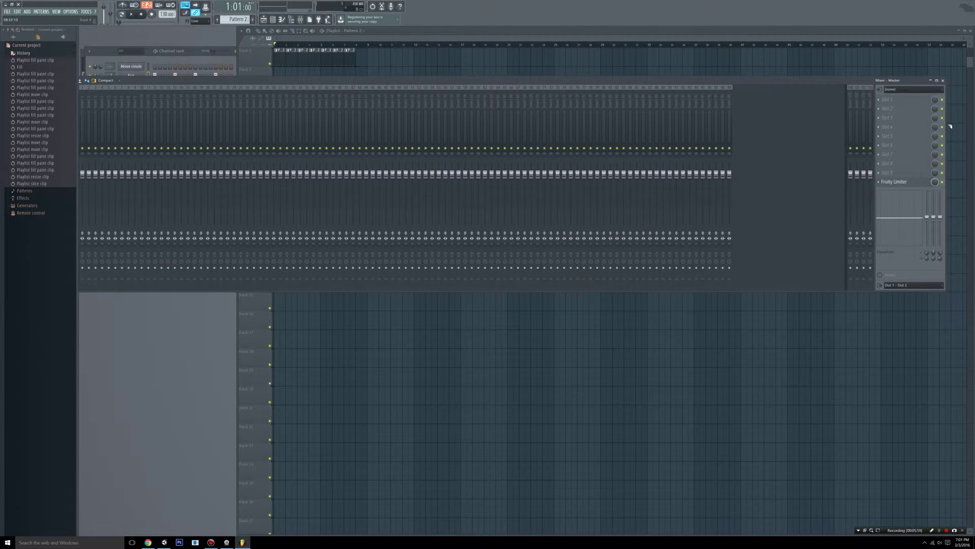
{"action": "left_click_drag", "start_coordinate": [946, 126], "coordinate": [417, 127]}
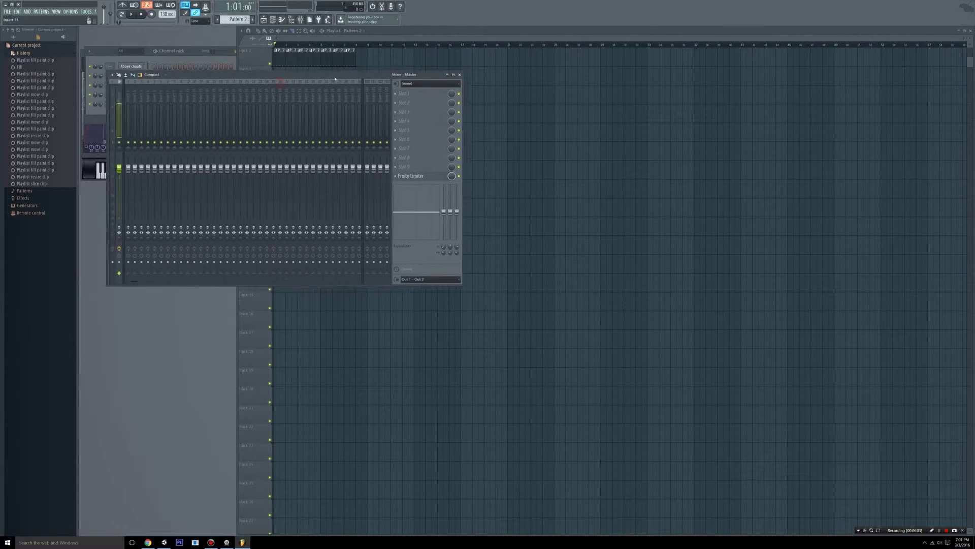
{"action": "left_click", "coordinate": [144, 76]}
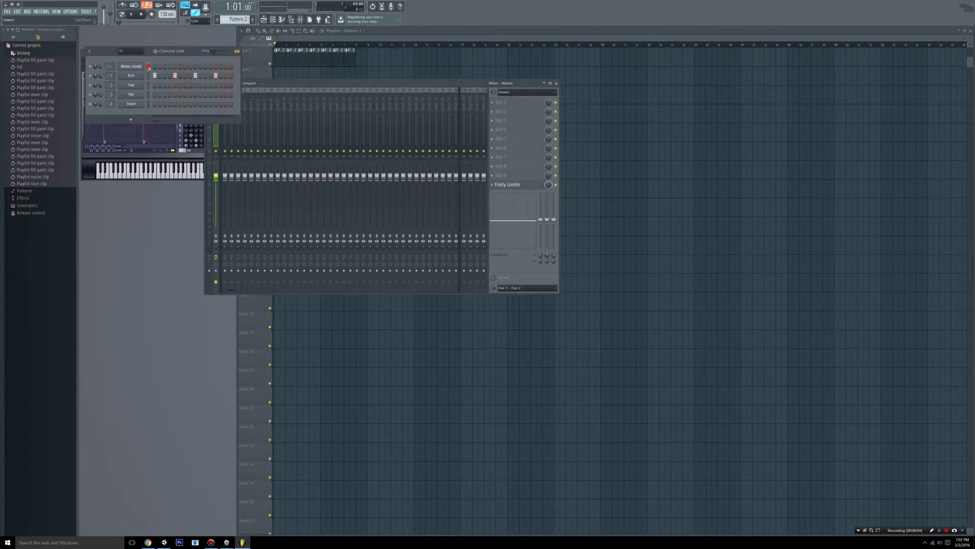
Route the selected channels to mixer inserts starting at Insert 1 via Channel routing.
{"action": "left_click", "coordinate": [322, 86]}
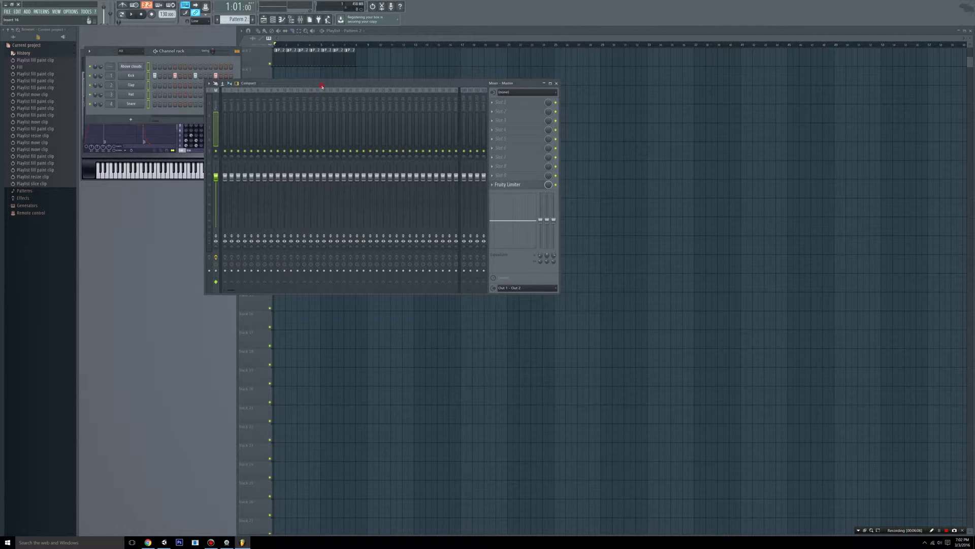
{"action": "left_click", "coordinate": [225, 106]}
{"action": "right_click", "coordinate": [225, 106]}
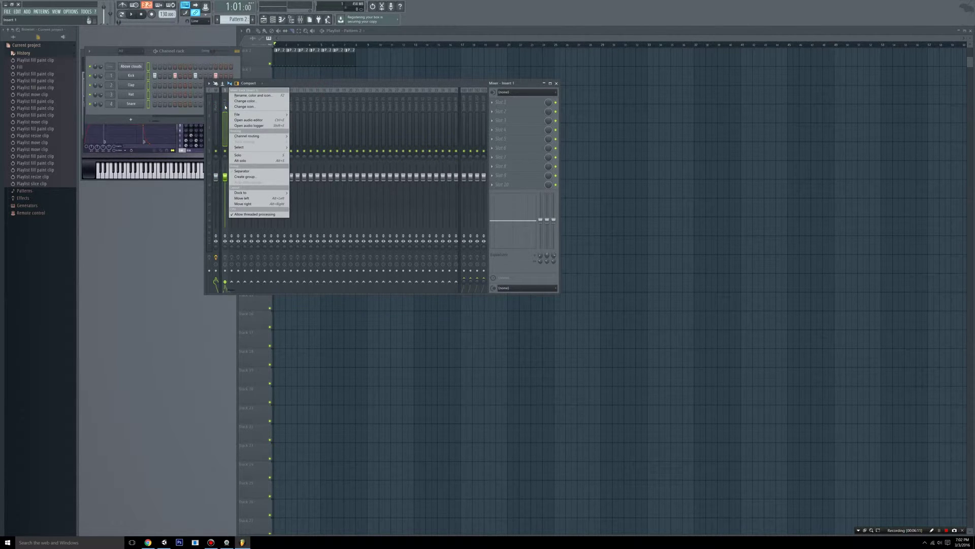
{"action": "mouse_move", "coordinate": [241, 139]}
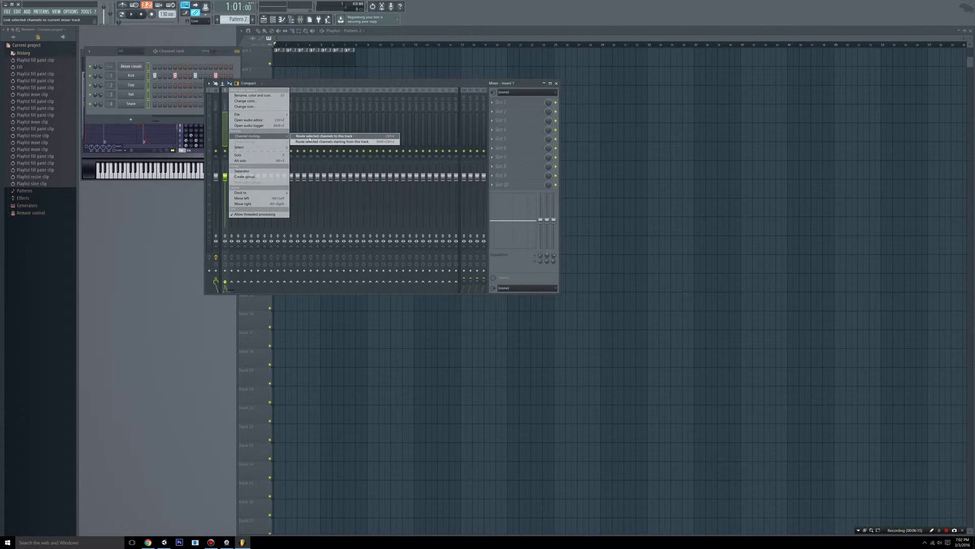
{"action": "left_click", "coordinate": [307, 142]}
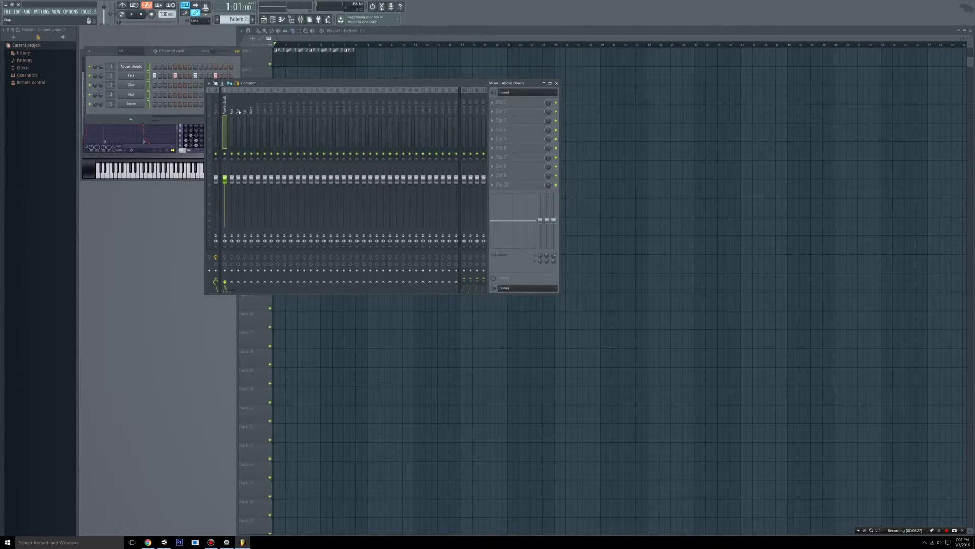
Load Fruity Delay Bank into effect slot 1 of the Kick mixer insert.
{"action": "left_click", "coordinate": [232, 110]}
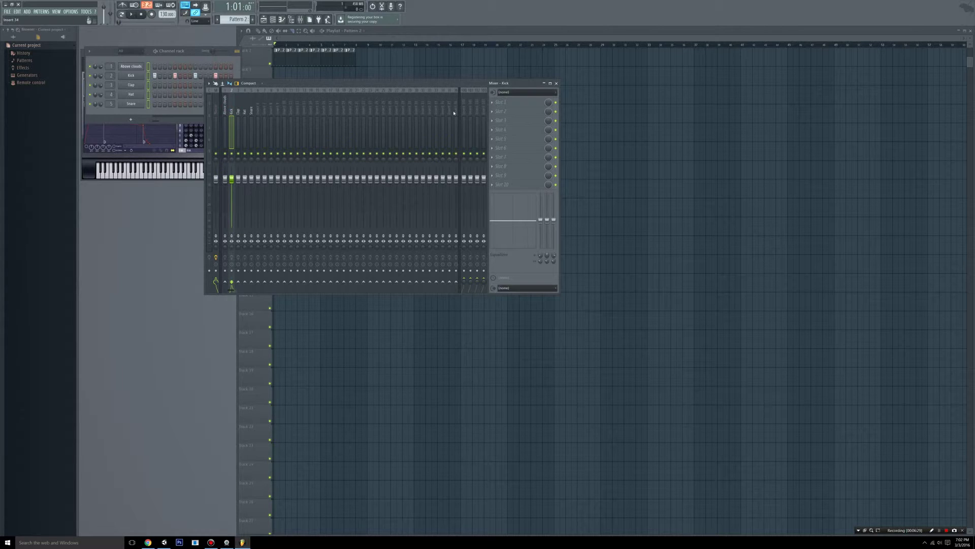
{"action": "left_click", "coordinate": [508, 102]}
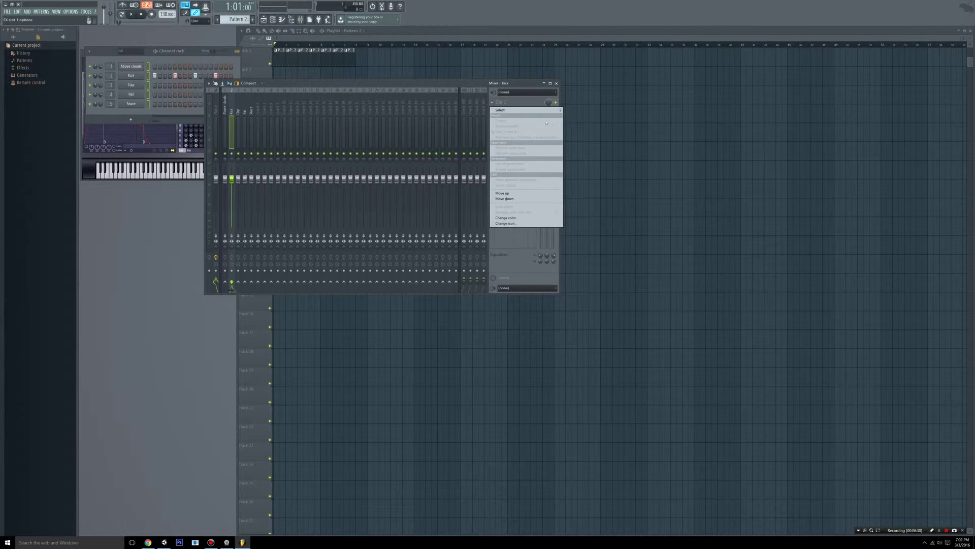
{"action": "mouse_move", "coordinate": [521, 112]}
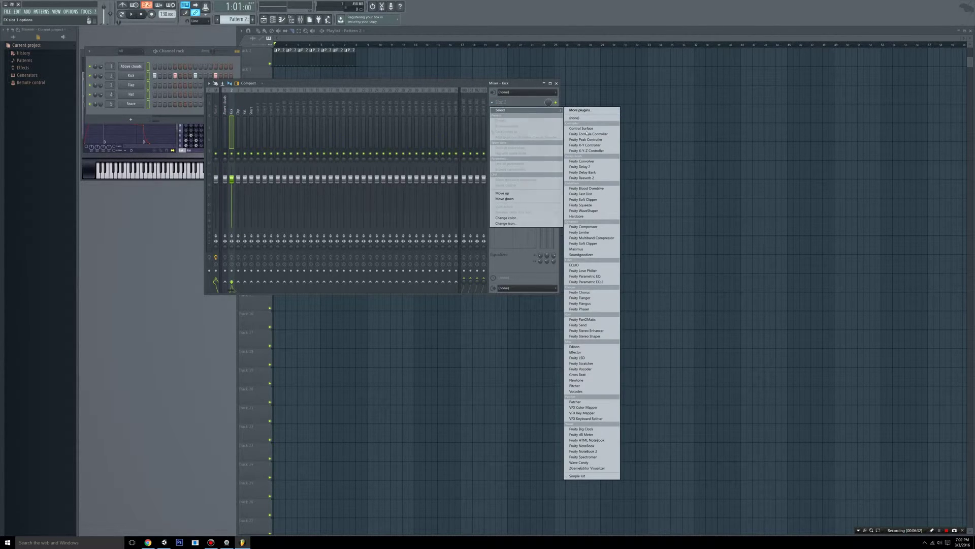
{"action": "left_click", "coordinate": [584, 173]}
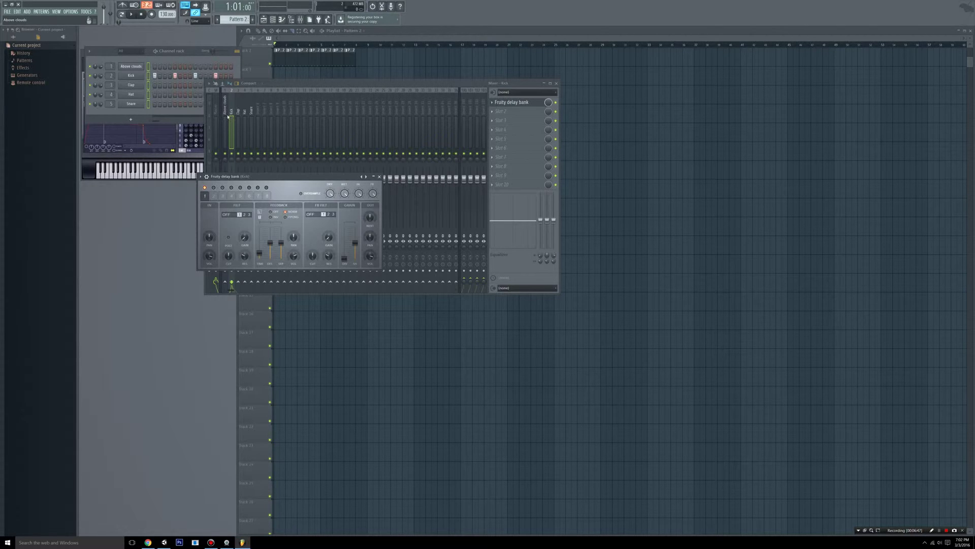
{"action": "left_click", "coordinate": [8, 12]}
Paint three more Pattern 2 clips along Track 2 in the Playlist.
{"action": "left_click", "coordinate": [257, 68]}
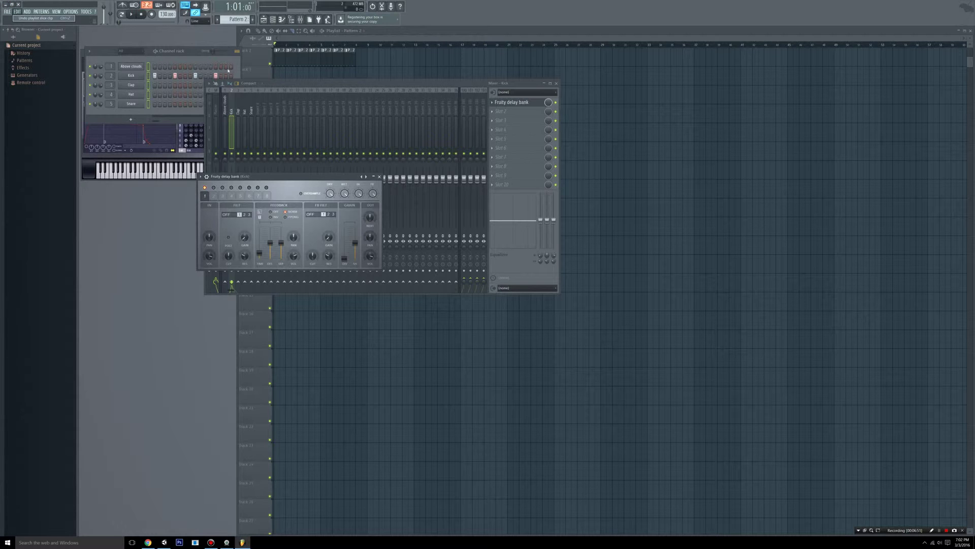
{"action": "left_click", "coordinate": [407, 35]}
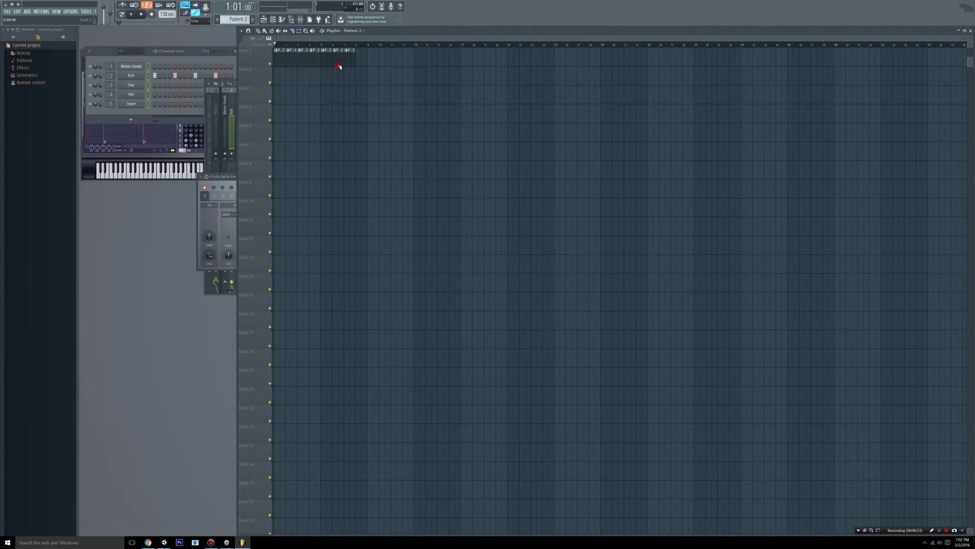
{"action": "scroll", "coordinate": [339, 66], "scroll_direction": "up", "scroll_amount": 1}
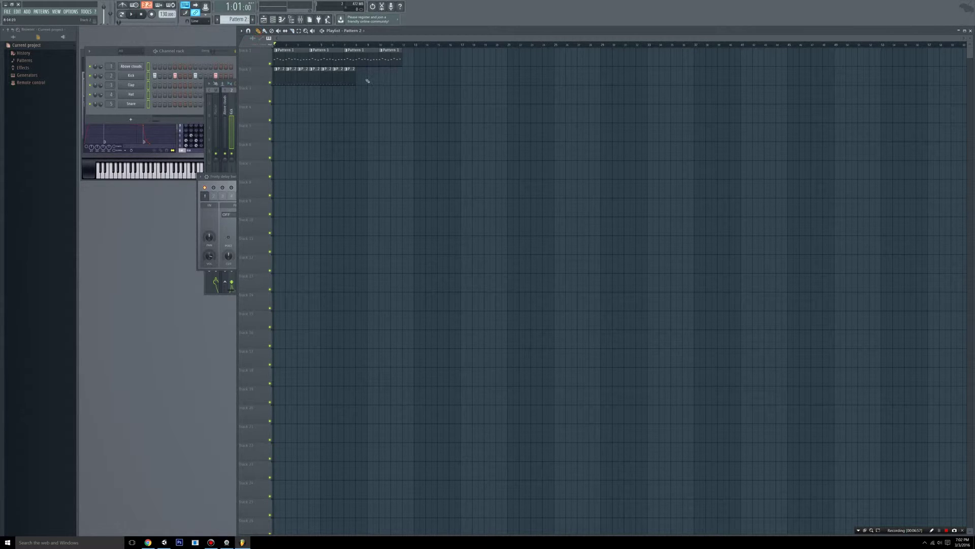
{"action": "left_click_drag", "start_coordinate": [358, 80], "coordinate": [398, 79]}
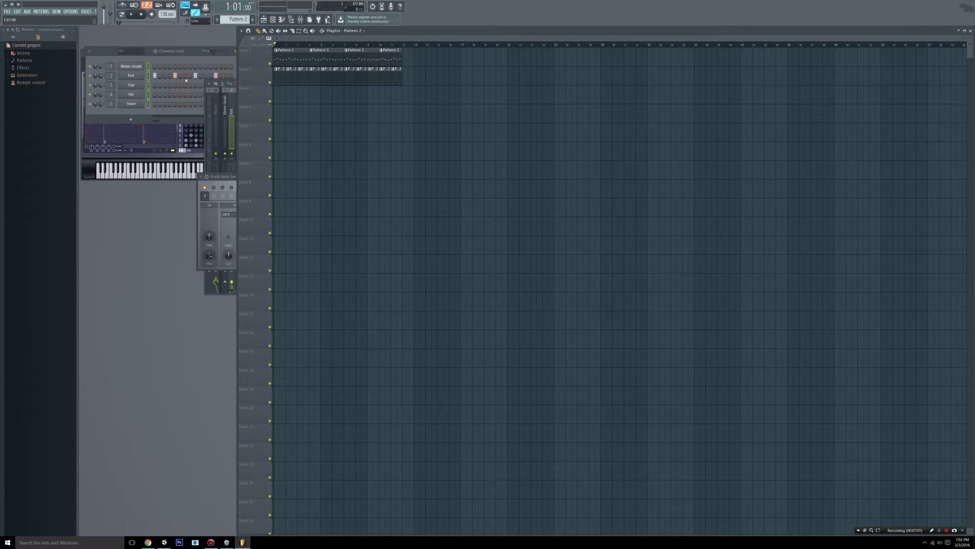
{"action": "left_click", "coordinate": [7, 11]}
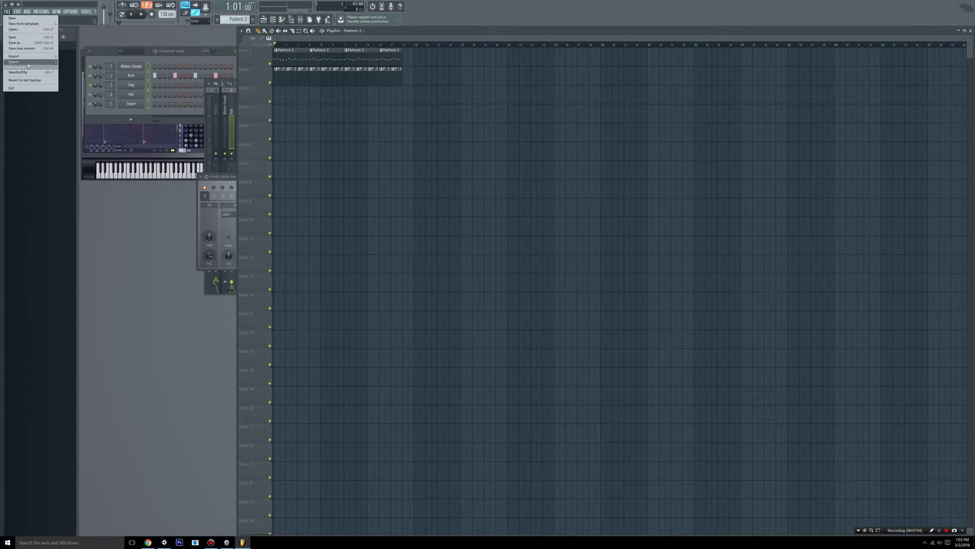
Choose File > Export > MP3 file to export the song.
{"action": "mouse_move", "coordinate": [28, 63]}
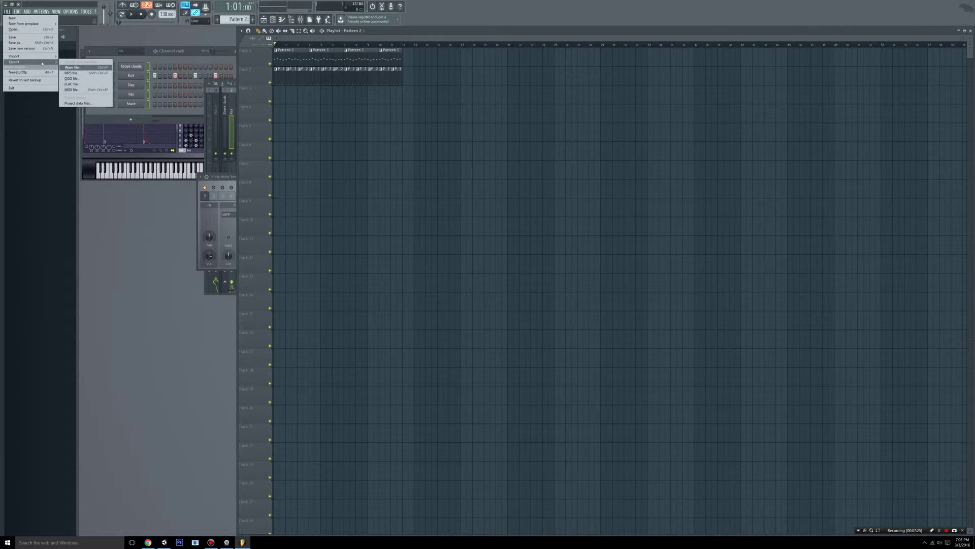
{"action": "left_click", "coordinate": [71, 73]}
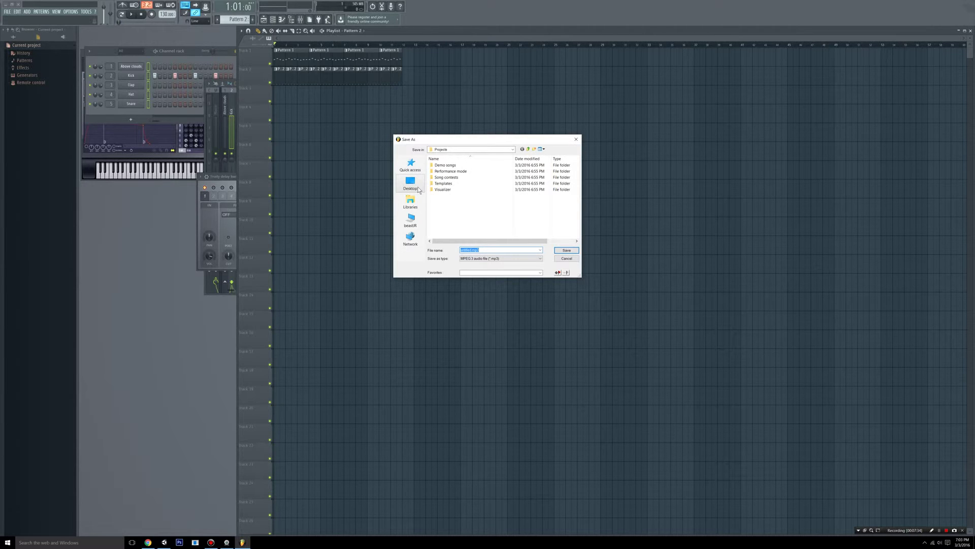
Name the export mysong, save it to the Desktop, render it, and minimise FL Studio.
{"action": "key", "text": "End"}
{"action": "key", "text": "shift+Left"}
{"action": "key", "text": "shift+Left"}
{"action": "key", "text": "shift+Left"}
{"action": "key", "text": "shift+Left"}
{"action": "type", "text": "mysong"}
{"action": "left_click", "coordinate": [411, 183]}
{"action": "left_click", "coordinate": [567, 250]}
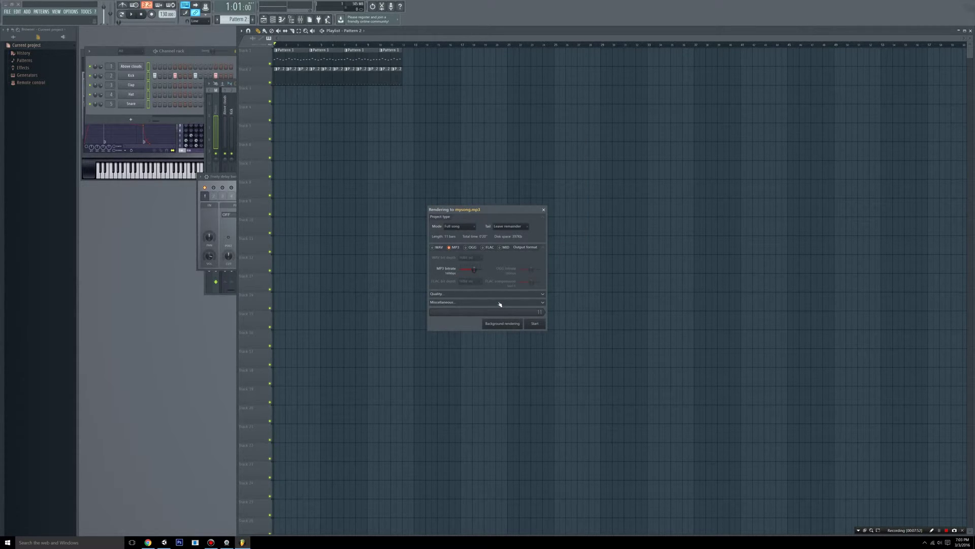
{"action": "left_click", "coordinate": [532, 323]}
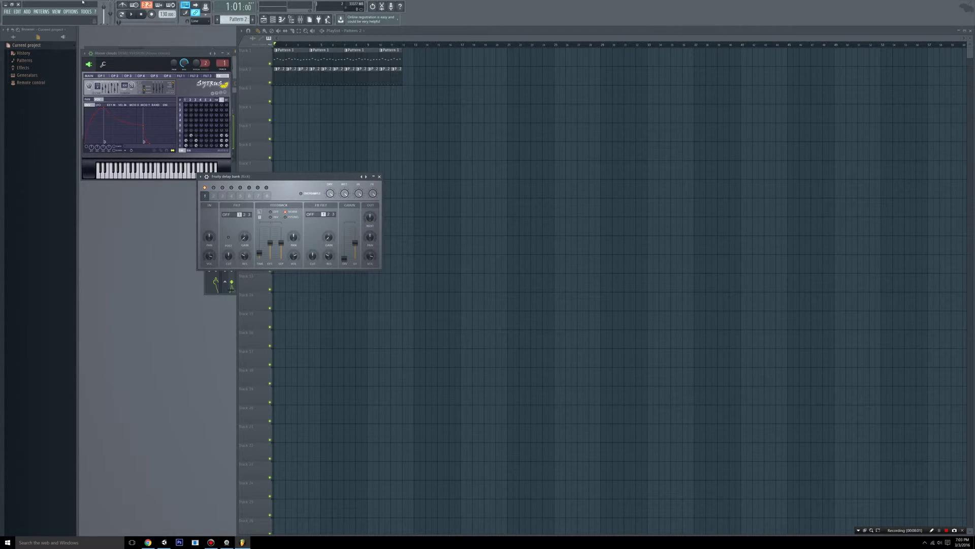
{"action": "left_click", "coordinate": [5, 4]}
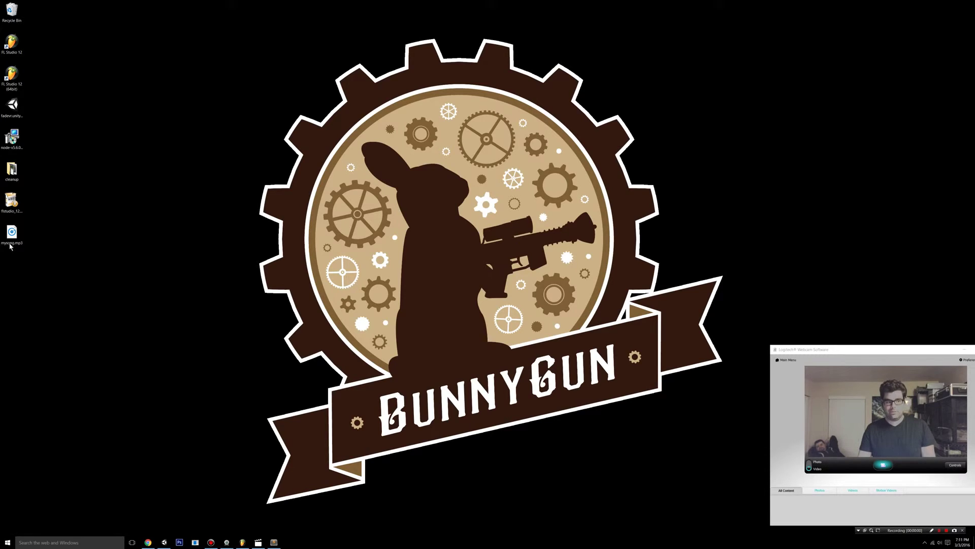
{"action": "double_click", "coordinate": [11, 238]}
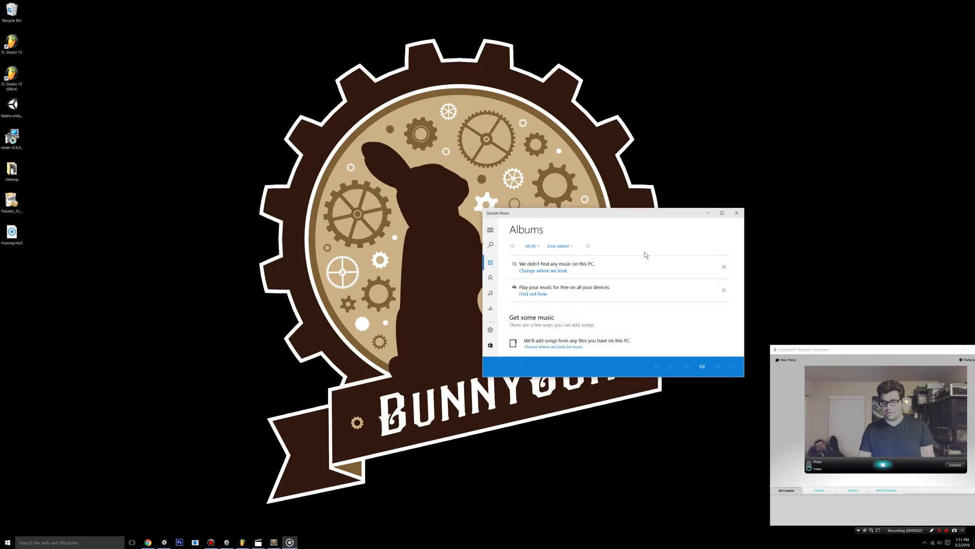
{"action": "left_click", "coordinate": [737, 213]}
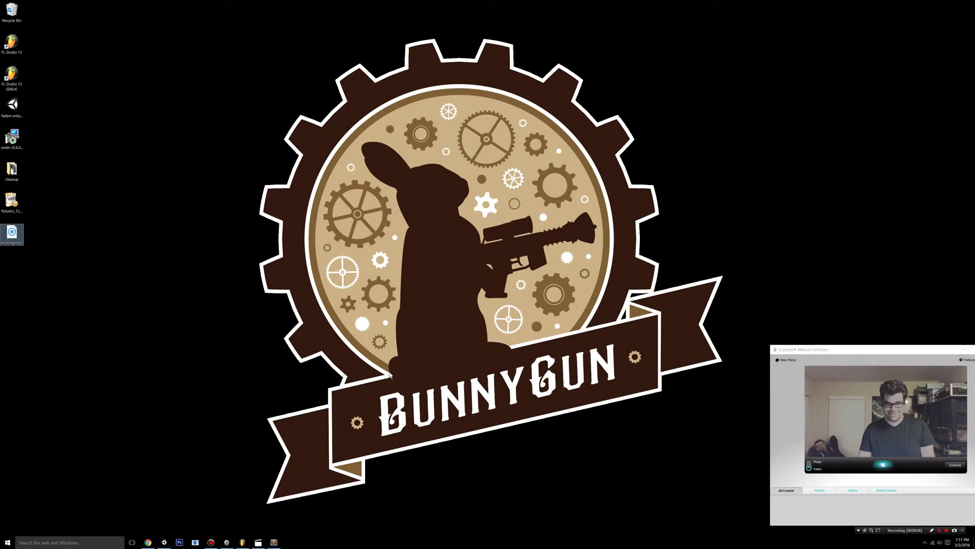
{"action": "left_click", "coordinate": [286, 421]}
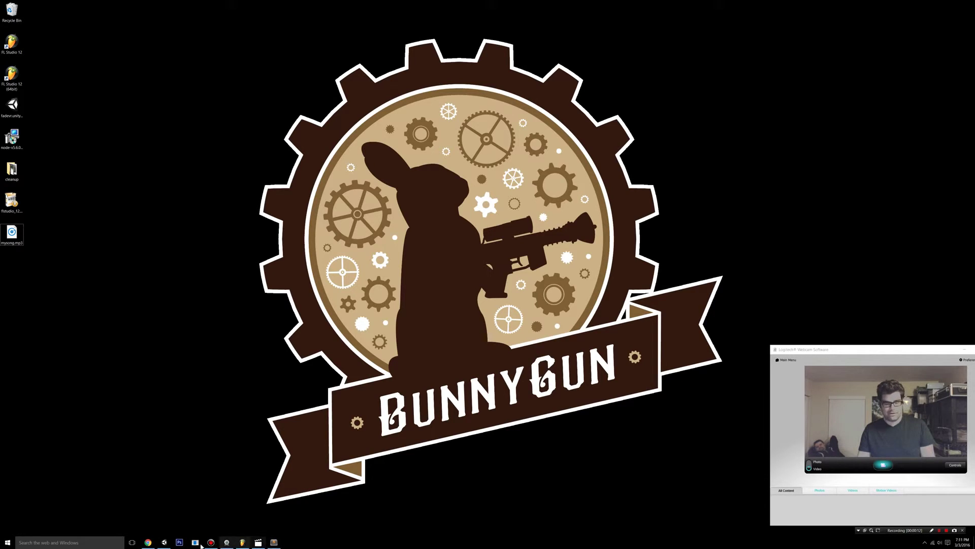
Import mysong.mp3 into the Unity project's assets and add it to the scene.
{"action": "left_click", "coordinate": [165, 543]}
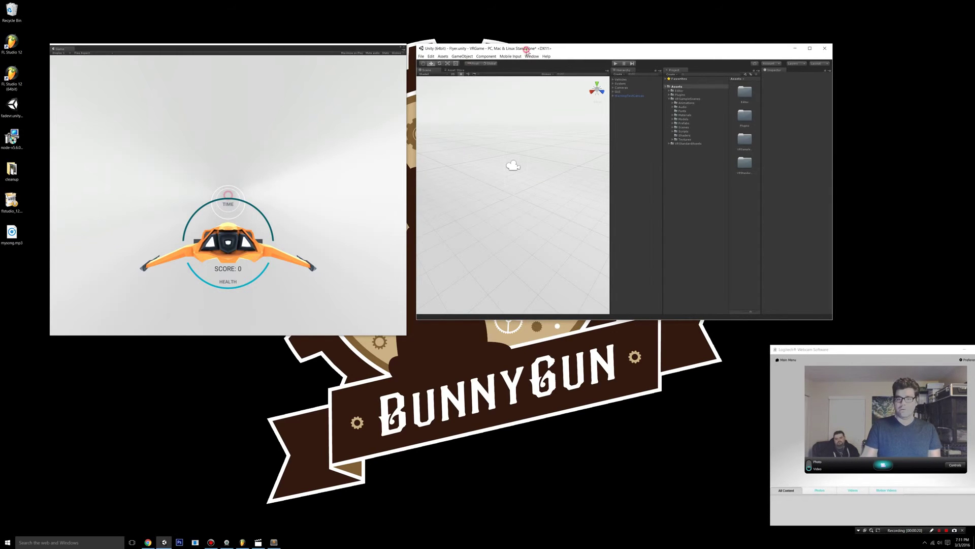
{"action": "left_click_drag", "start_coordinate": [11, 237], "coordinate": [678, 90]}
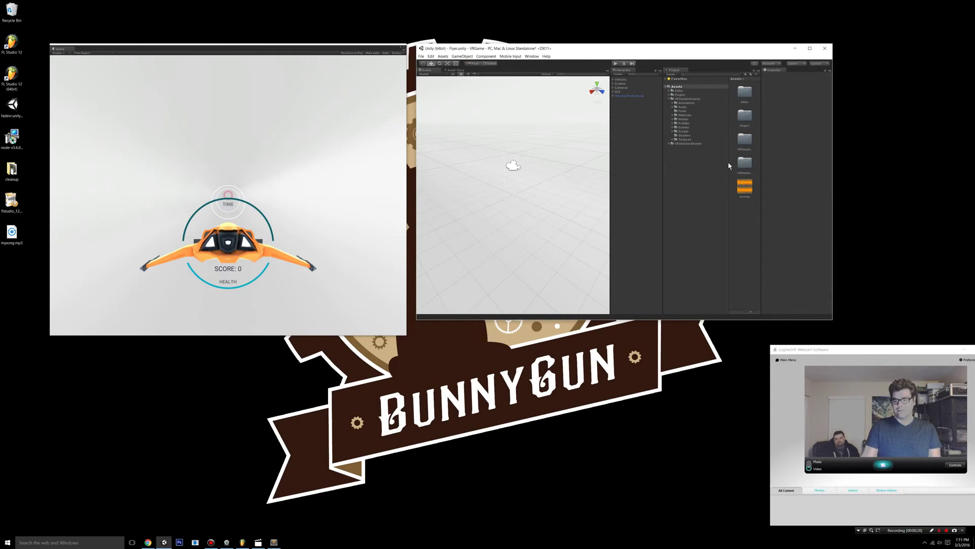
{"action": "left_click", "coordinate": [746, 187]}
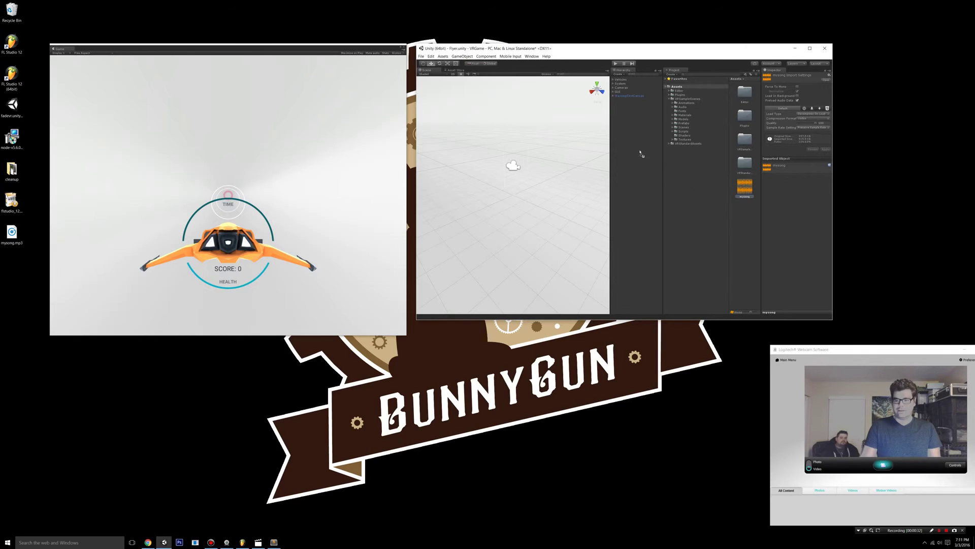
{"action": "left_click_drag", "start_coordinate": [642, 154], "coordinate": [631, 133]}
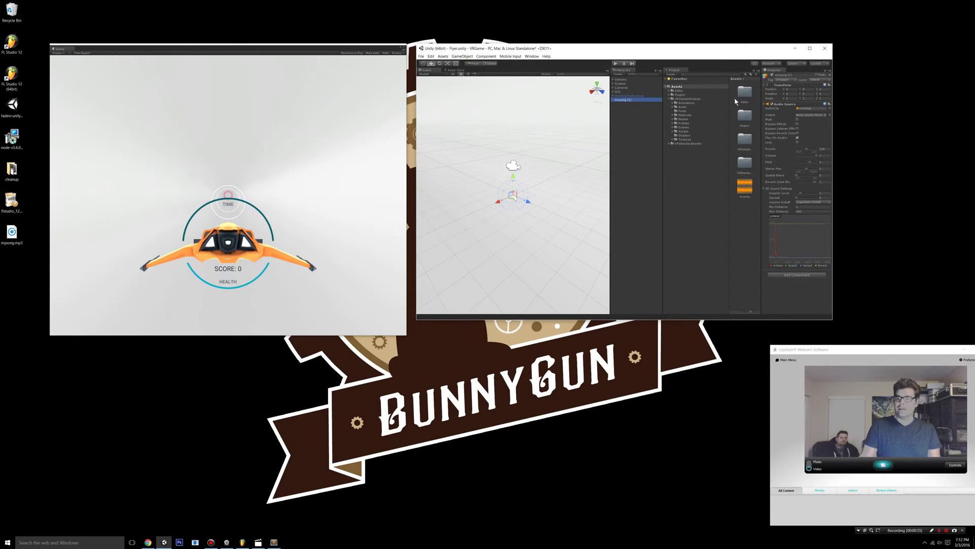
Rename the new mysong (1) object to audio and enable Loop on its Audio Source.
{"action": "right_click", "coordinate": [626, 99]}
{"action": "left_click", "coordinate": [642, 118]}
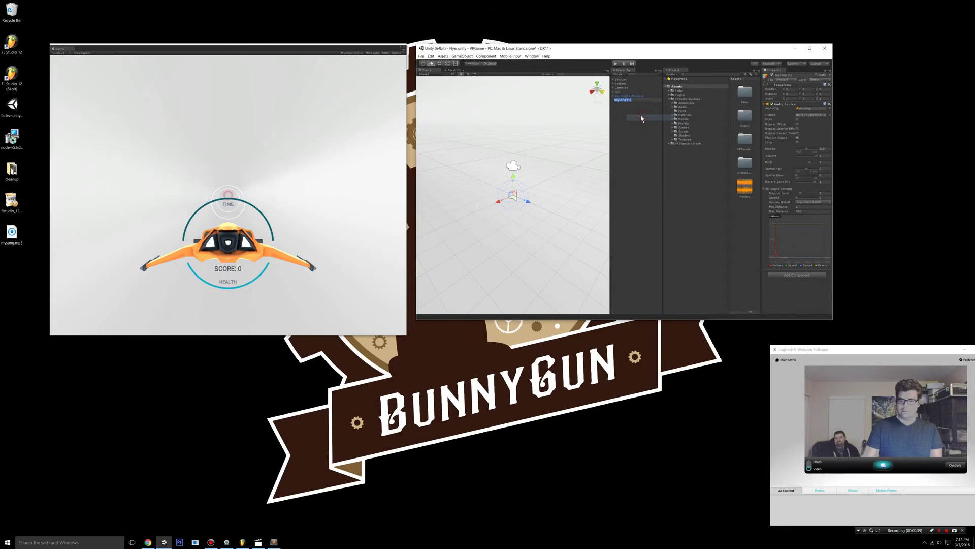
{"action": "key", "text": "BackSpace"}
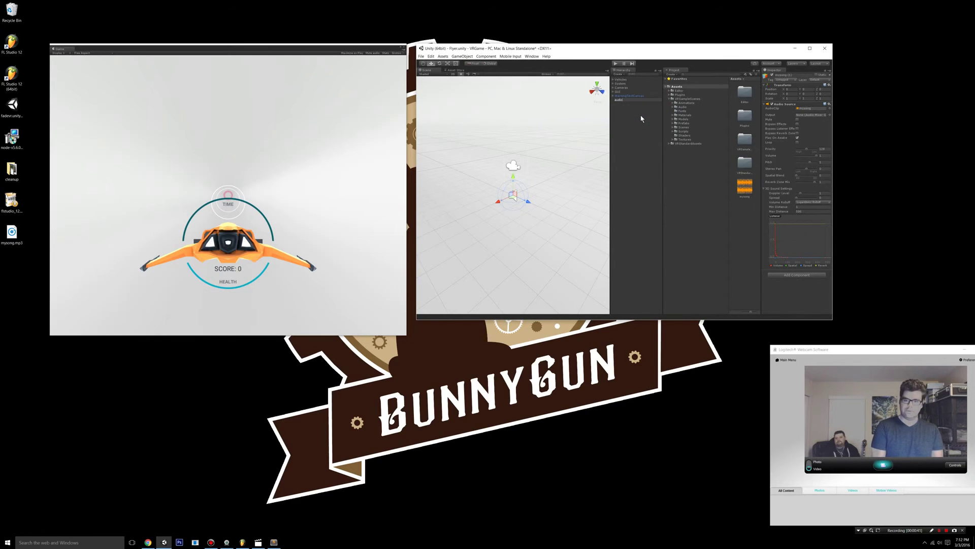
{"action": "key", "text": "Return"}
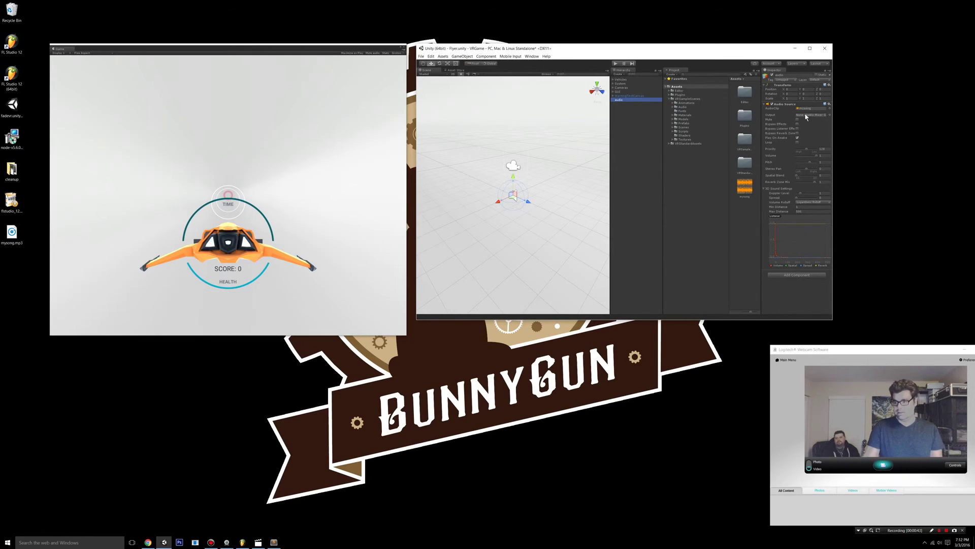
{"action": "left_click", "coordinate": [798, 143]}
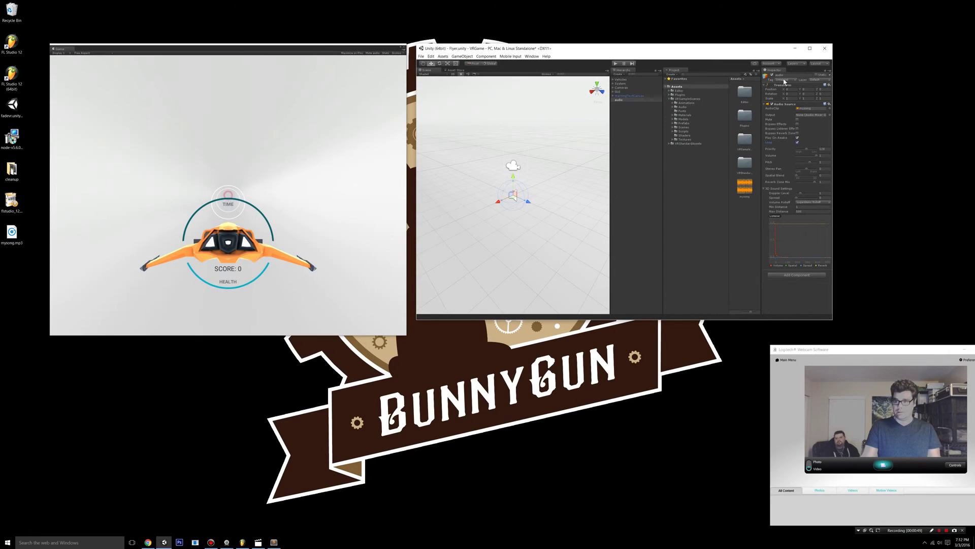
{"action": "left_click", "coordinate": [614, 65]}
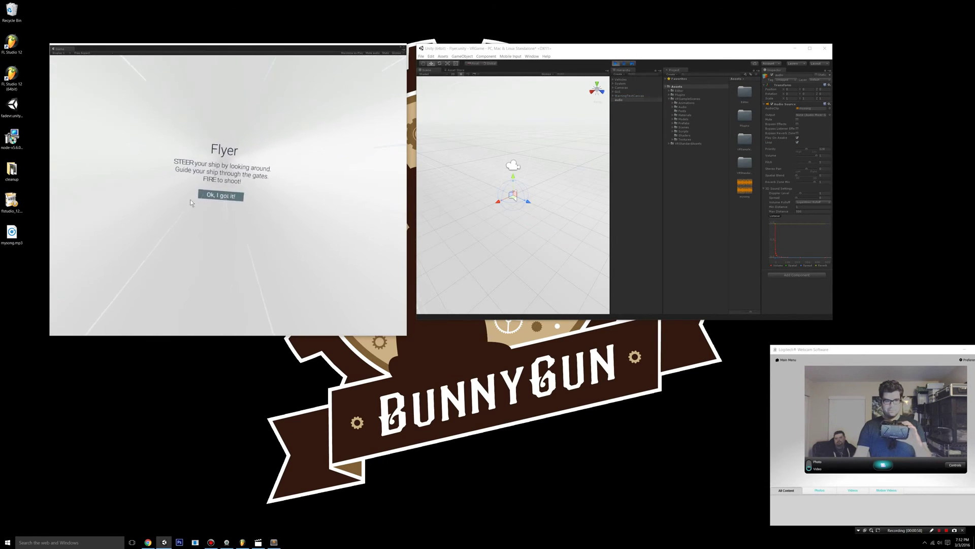
{"action": "left_click", "coordinate": [212, 199]}
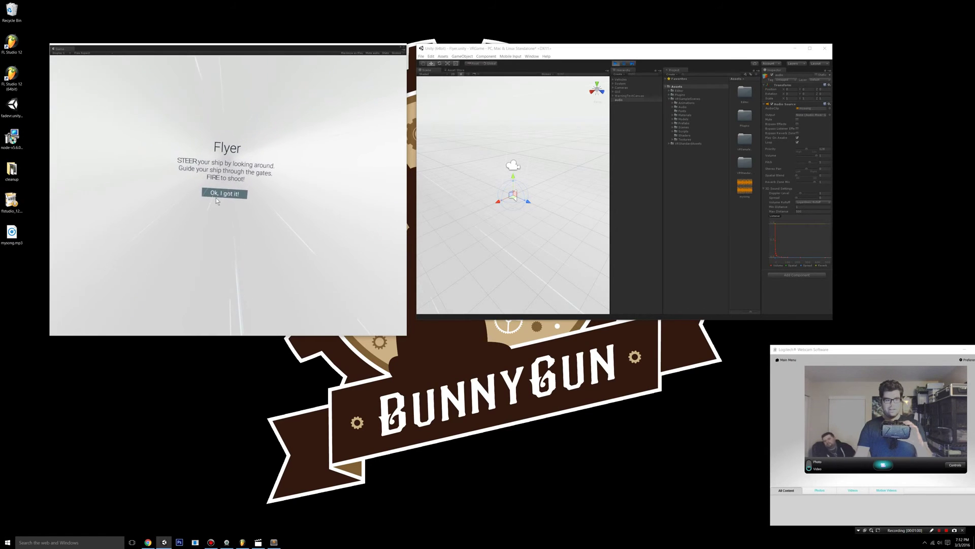
{"action": "left_click_drag", "start_coordinate": [215, 195], "coordinate": [218, 197]}
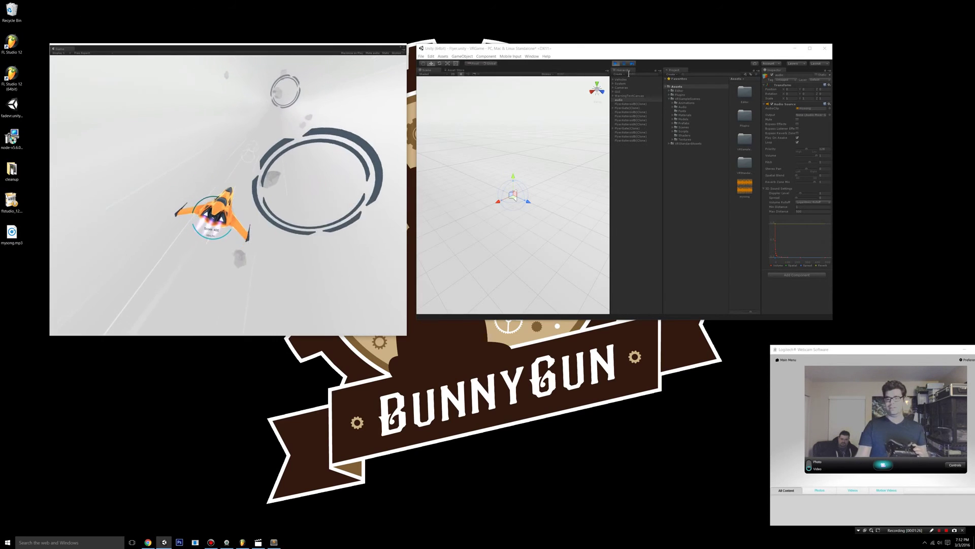
{"action": "left_click", "coordinate": [615, 64]}
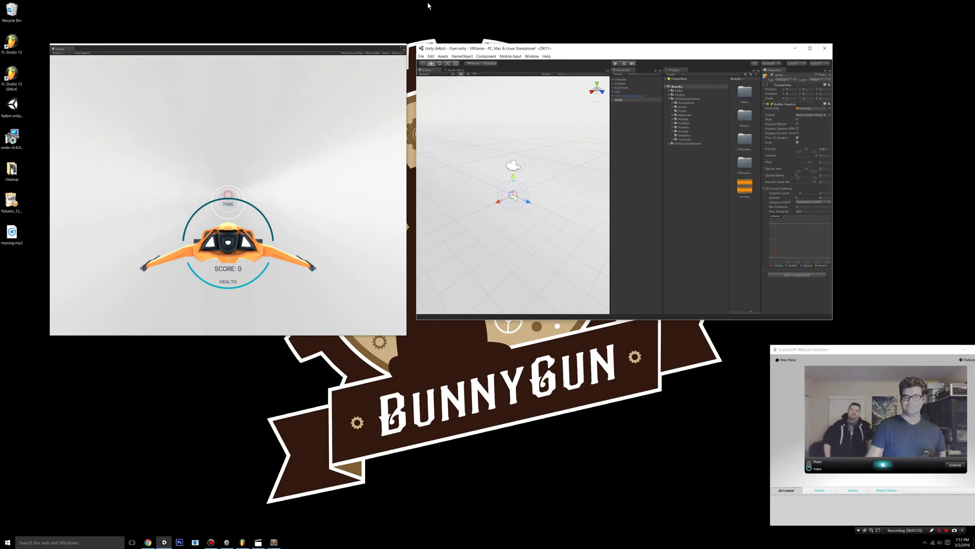
{"action": "left_click_drag", "start_coordinate": [460, 50], "coordinate": [453, 49]}
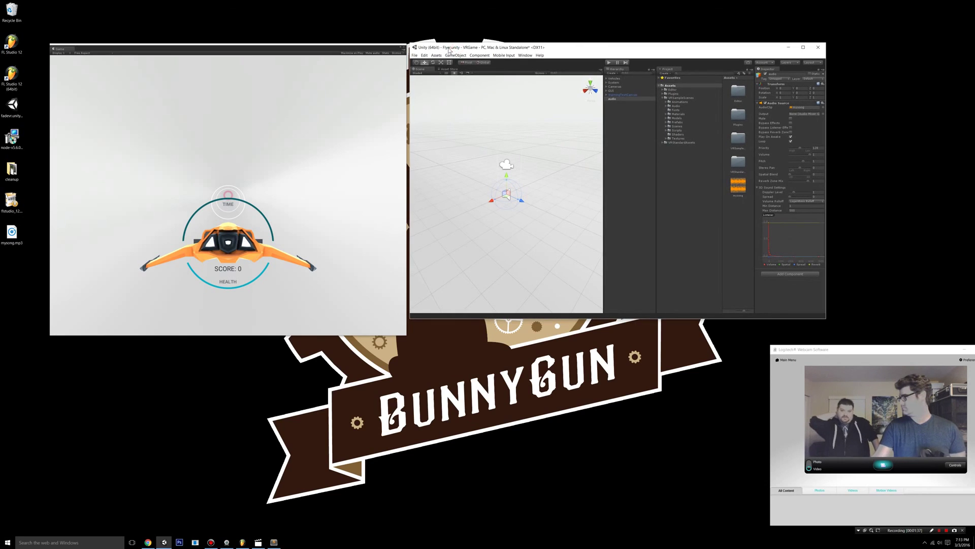